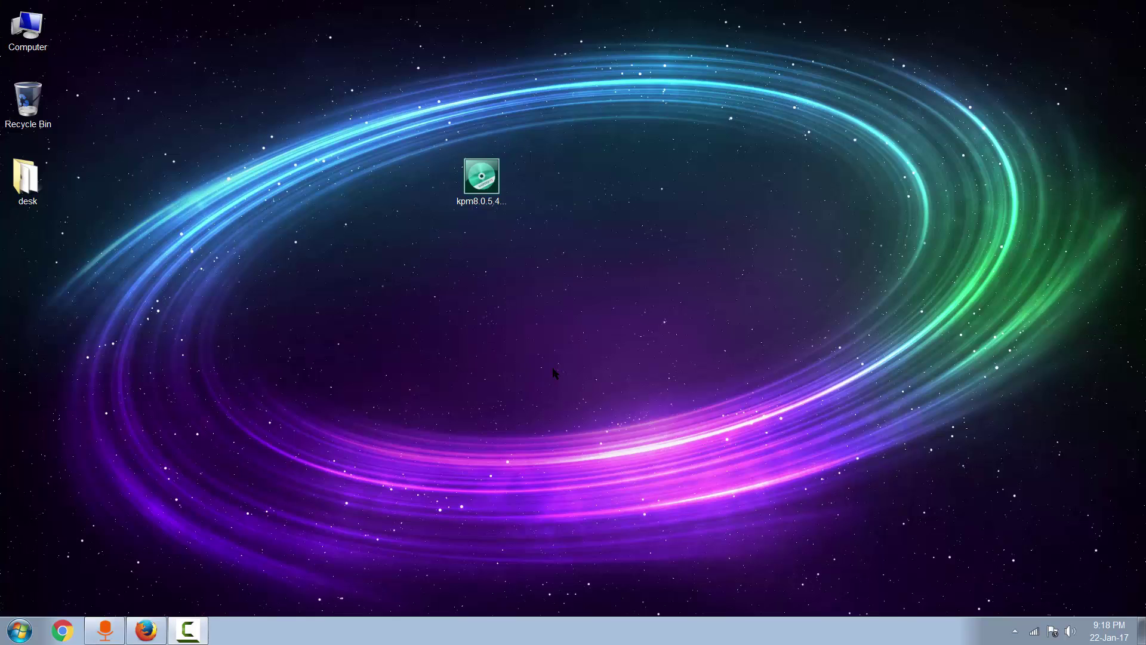
Step: Search Google in Firefox for 'kaspersky password manager' and open the official Kaspersky Lab result
click(146, 630)
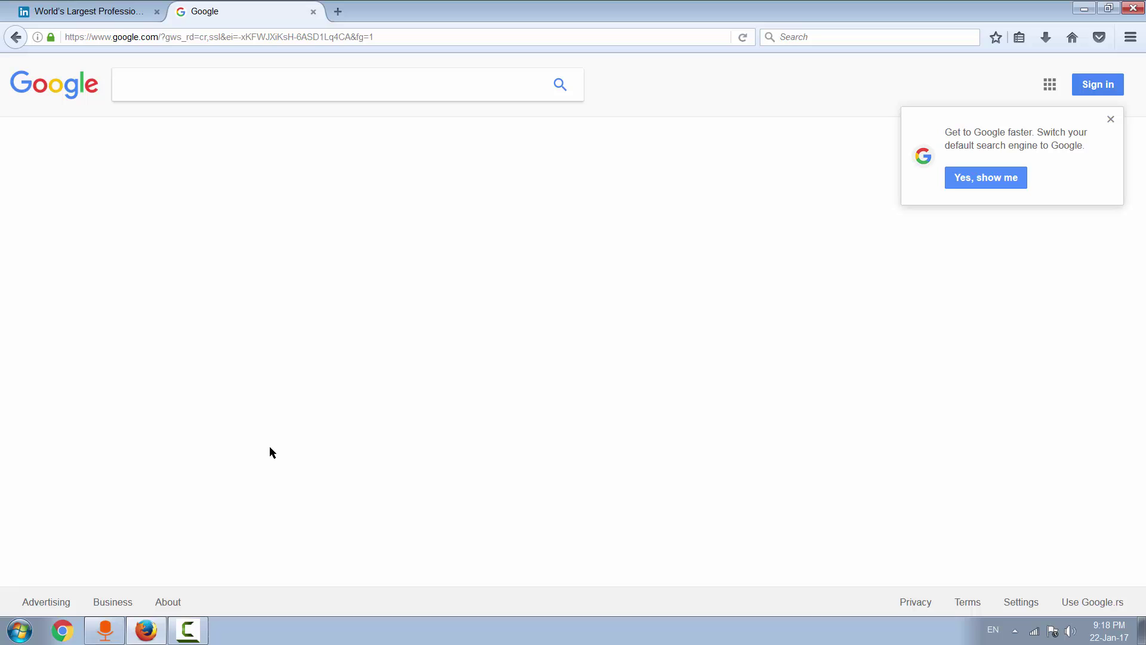
click(302, 86)
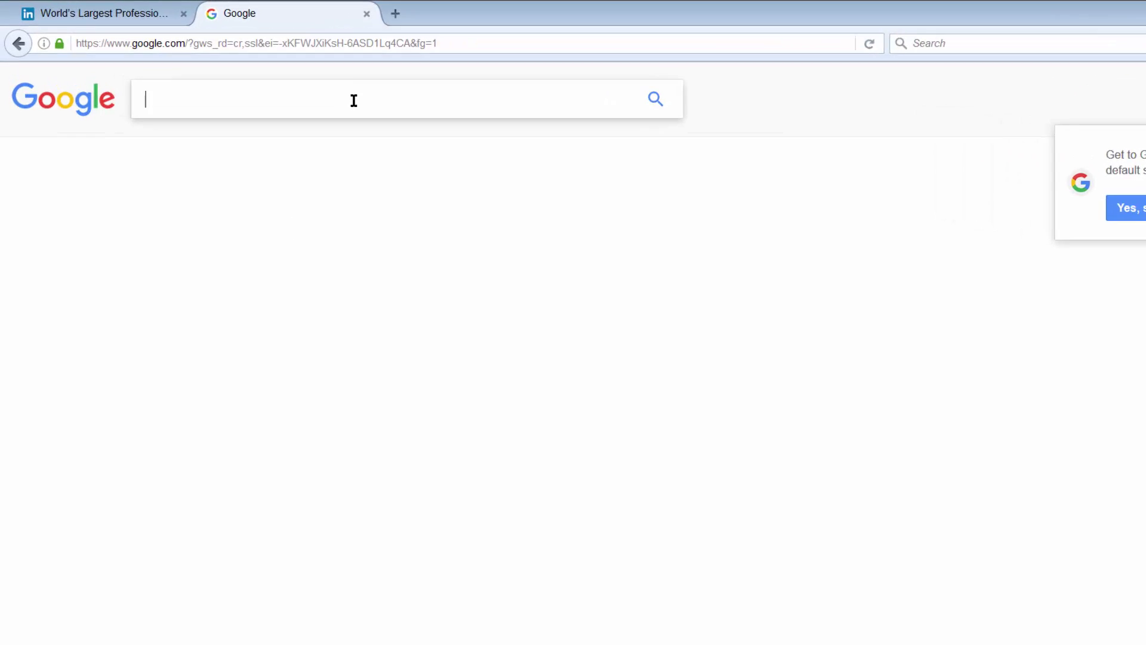
text(kaspersky )
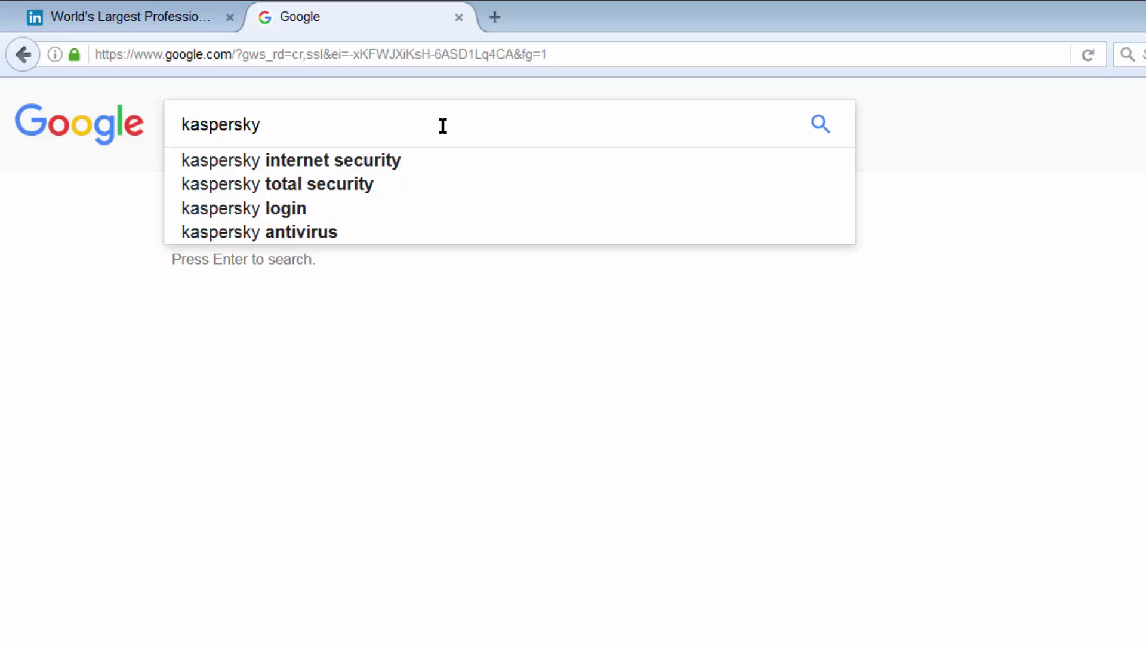
text(pass)
key(Down)
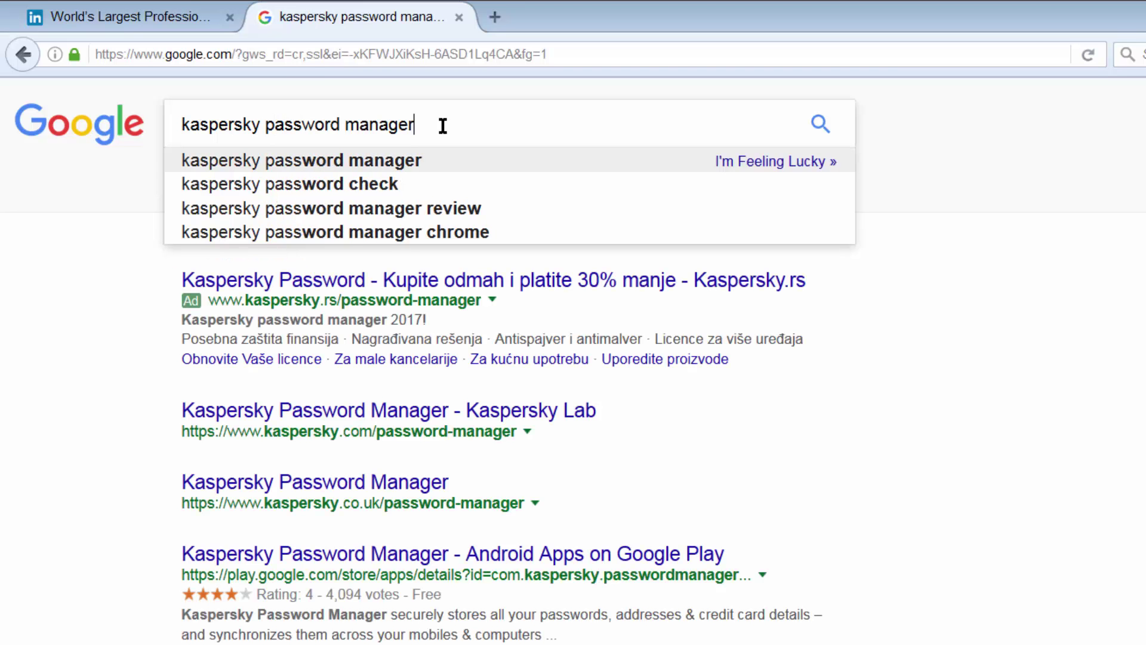
key(Return)
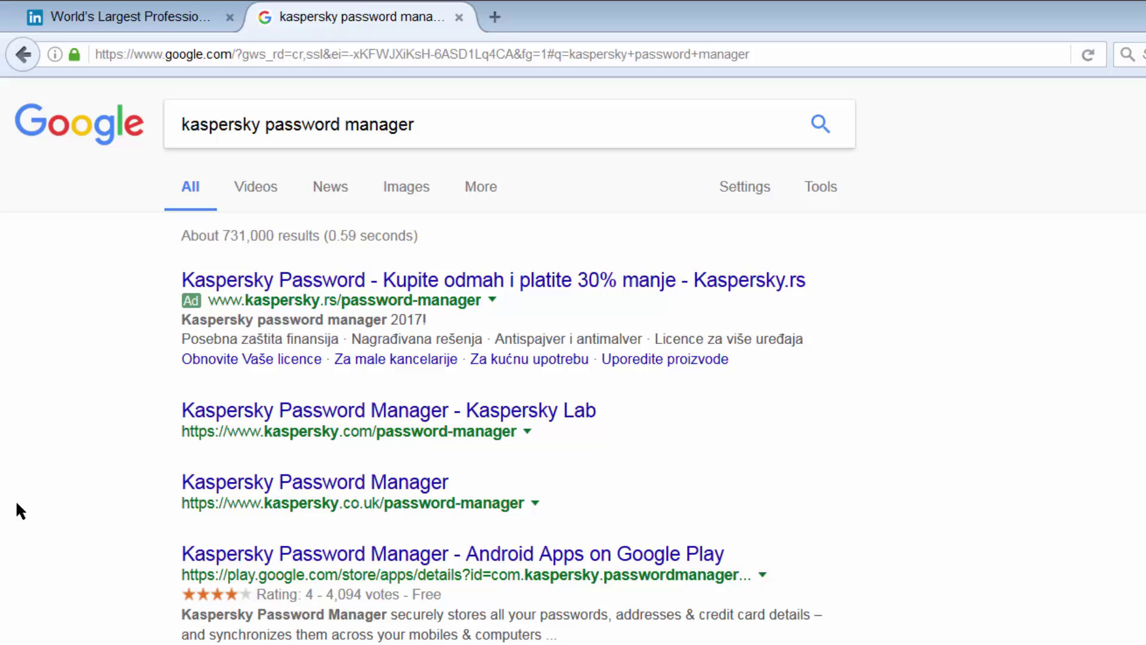
click(348, 421)
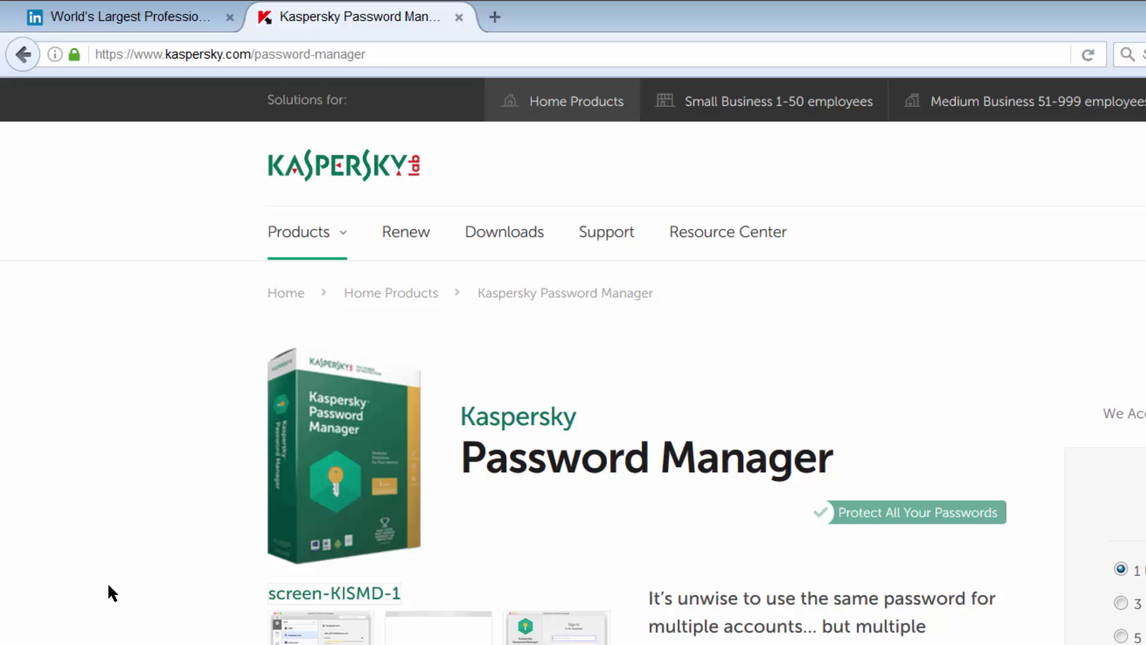
Step: Expand the SAFETY, PC, MAC & MOBILE and STRENGTH descriptions under Features & Benefits
scroll(104, 582, down, 2)
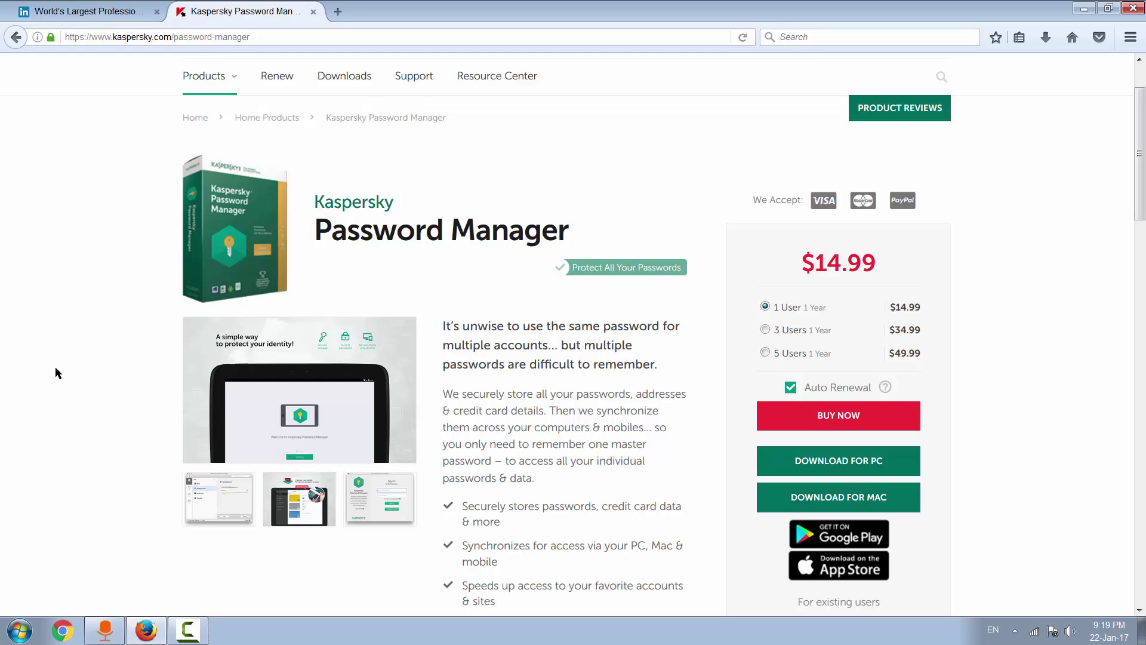
scroll(36, 356, down, 5)
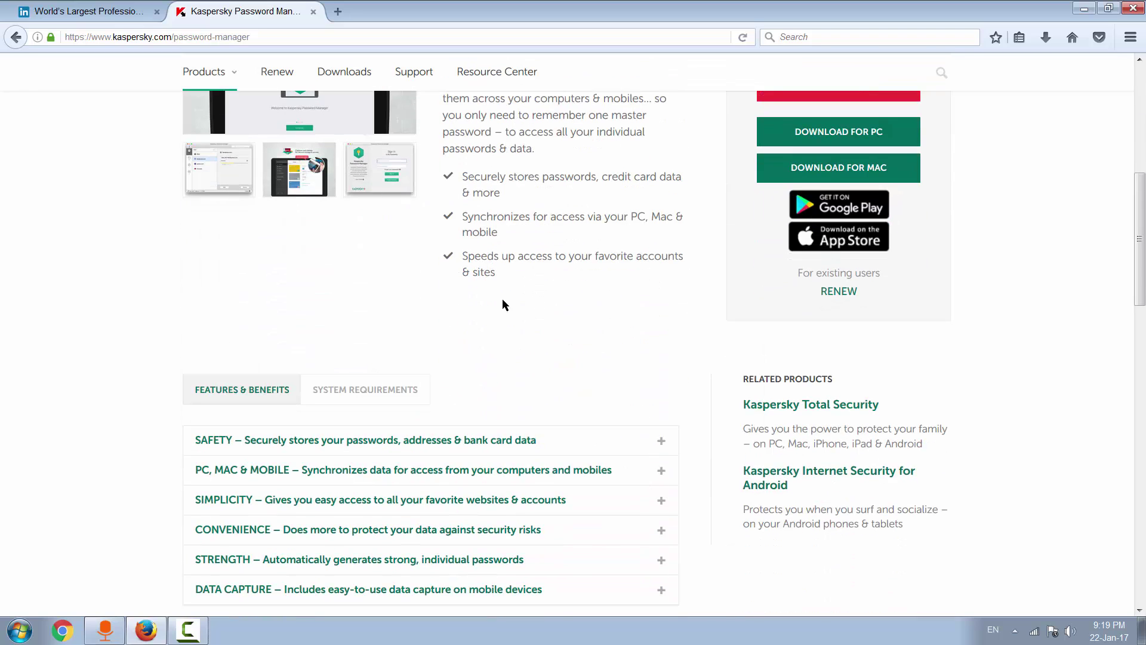
scroll(114, 400, down, 3)
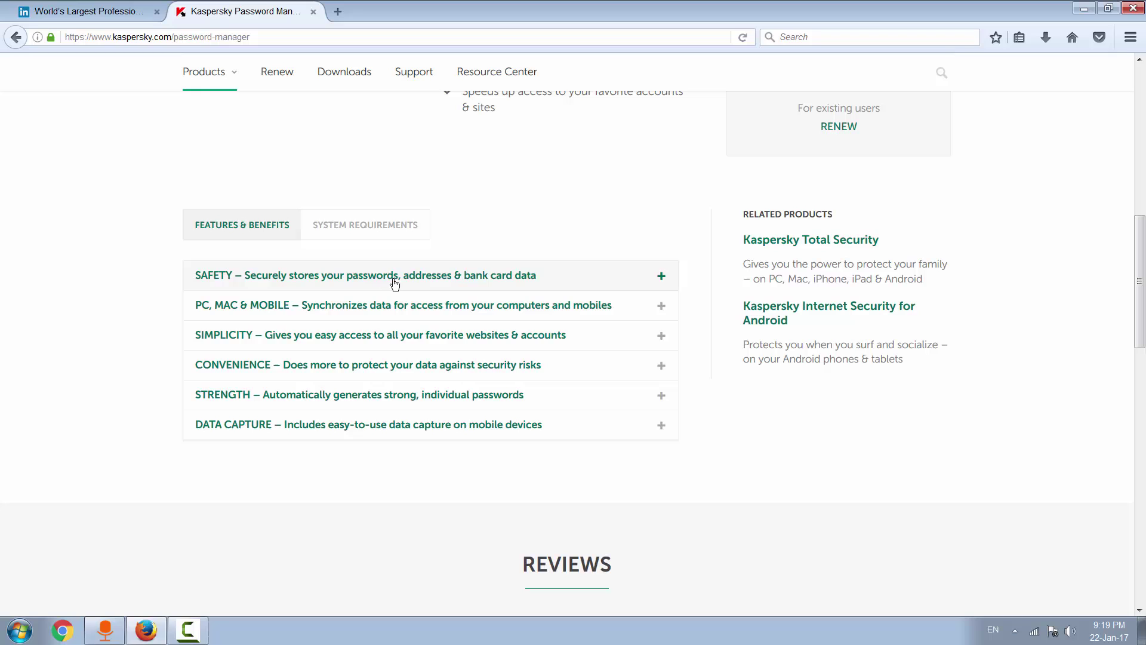
click(551, 284)
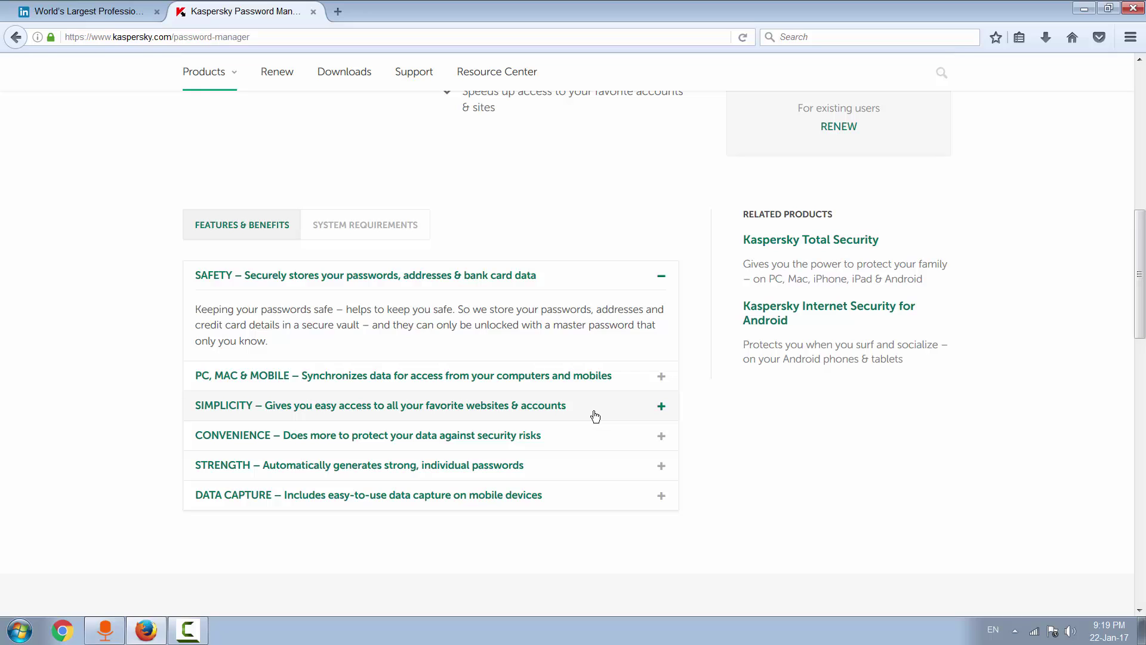
click(639, 385)
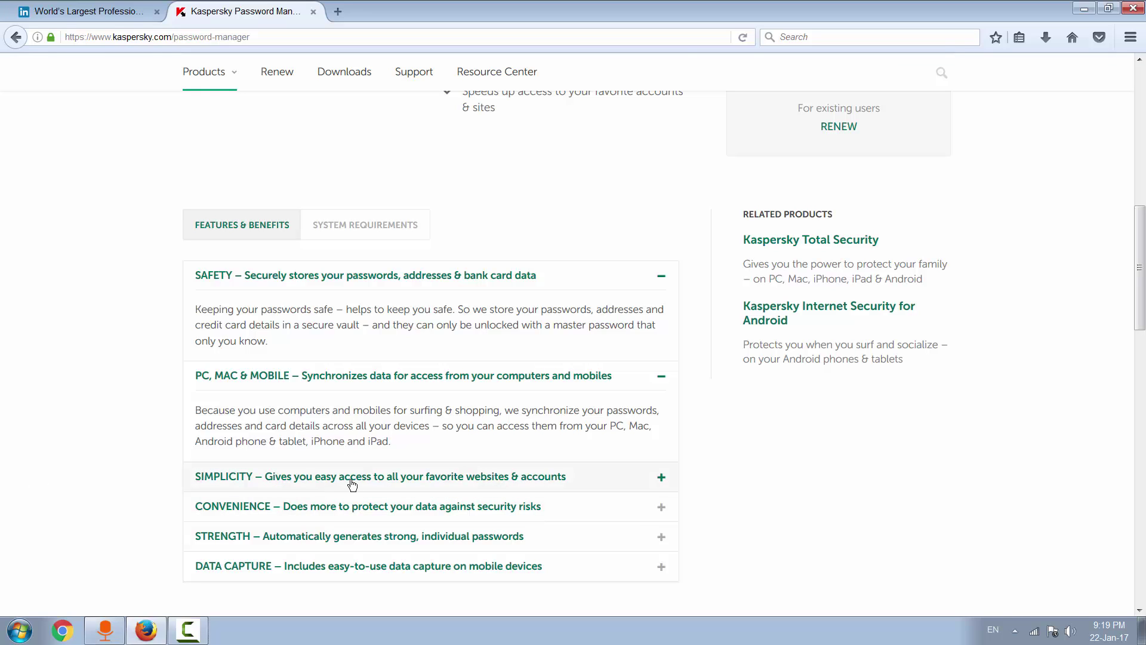
scroll(105, 505, down, 3)
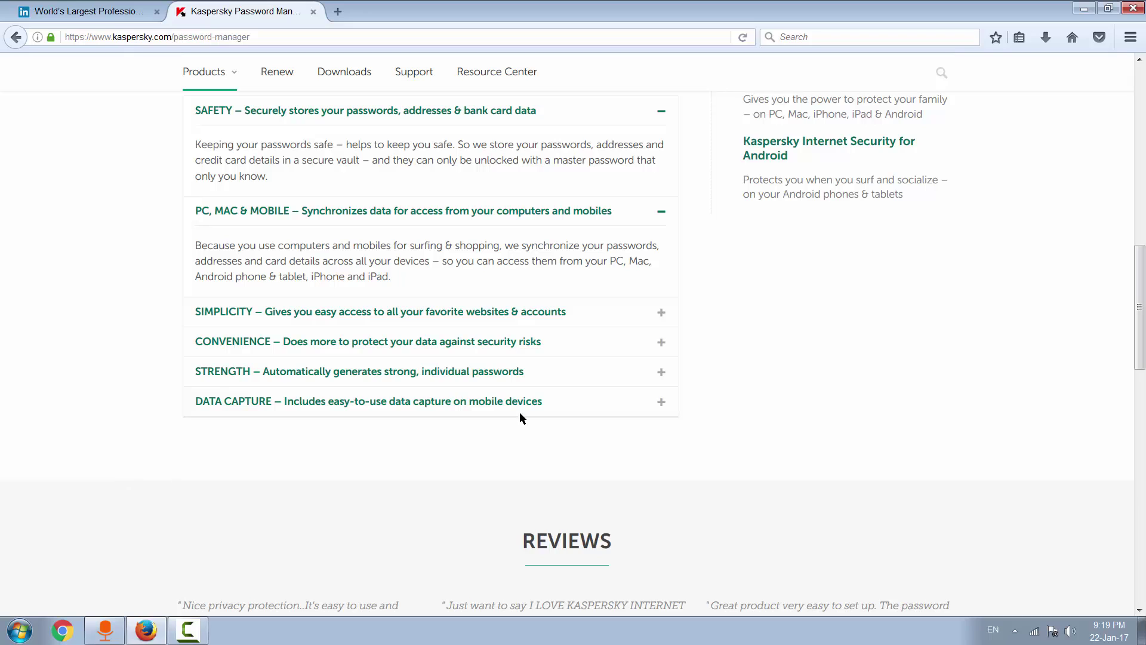
click(607, 381)
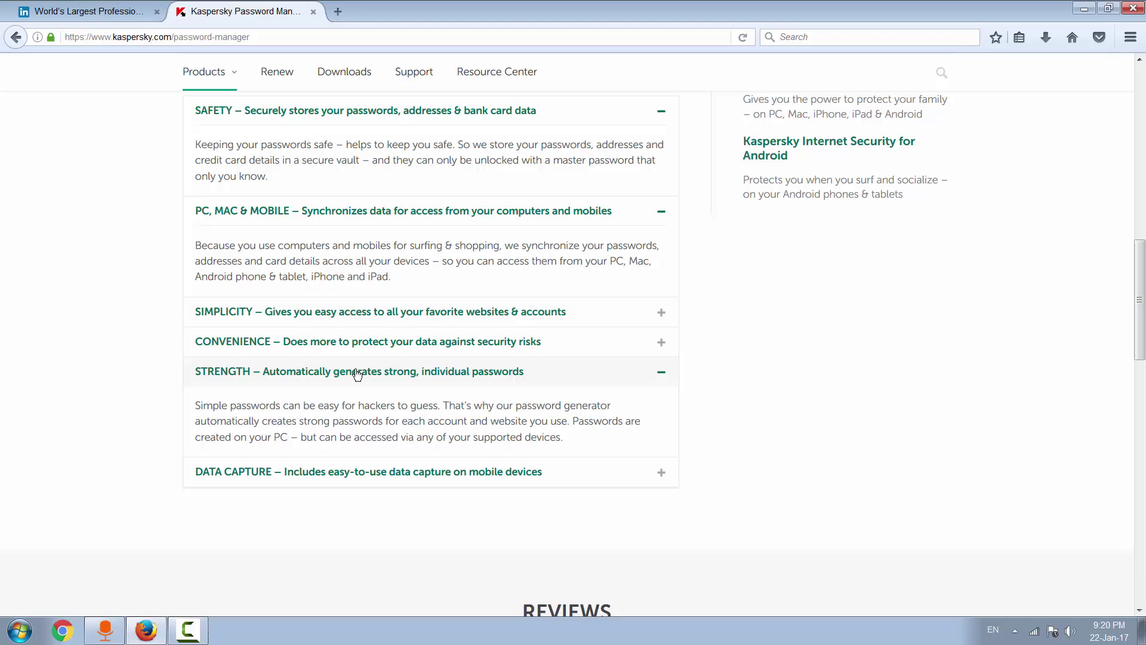
scroll(1, 412, up, 10)
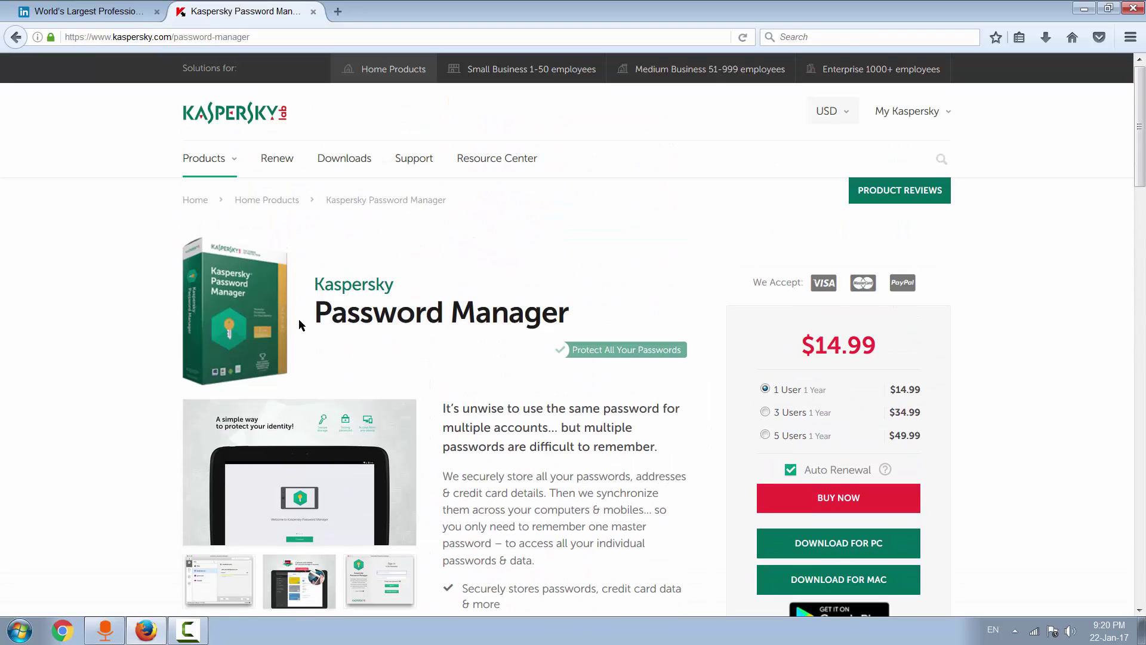
scroll(332, 346, down, 3)
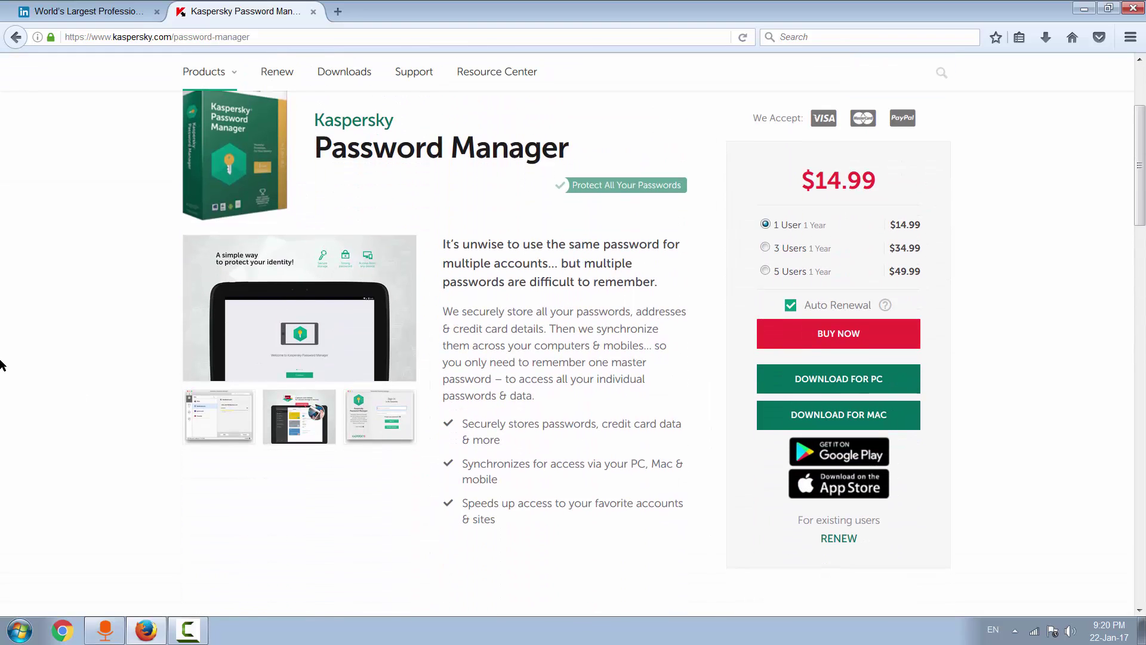
Step: Request the Password Manager download for PC, then cancel saving the setup file
click(817, 385)
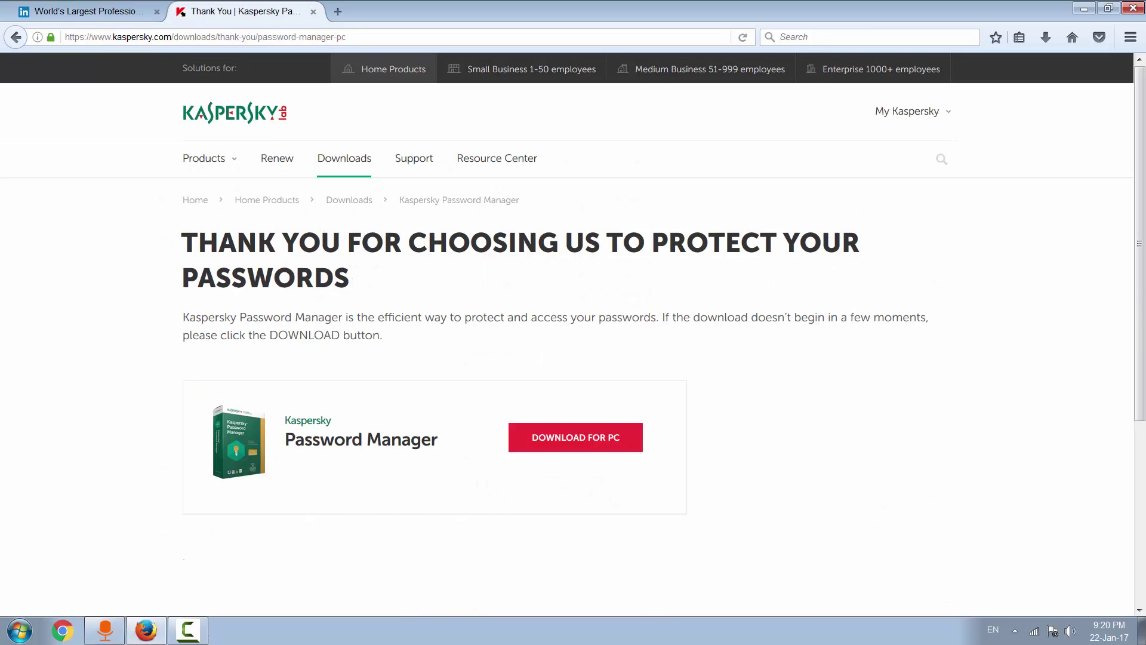
click(572, 451)
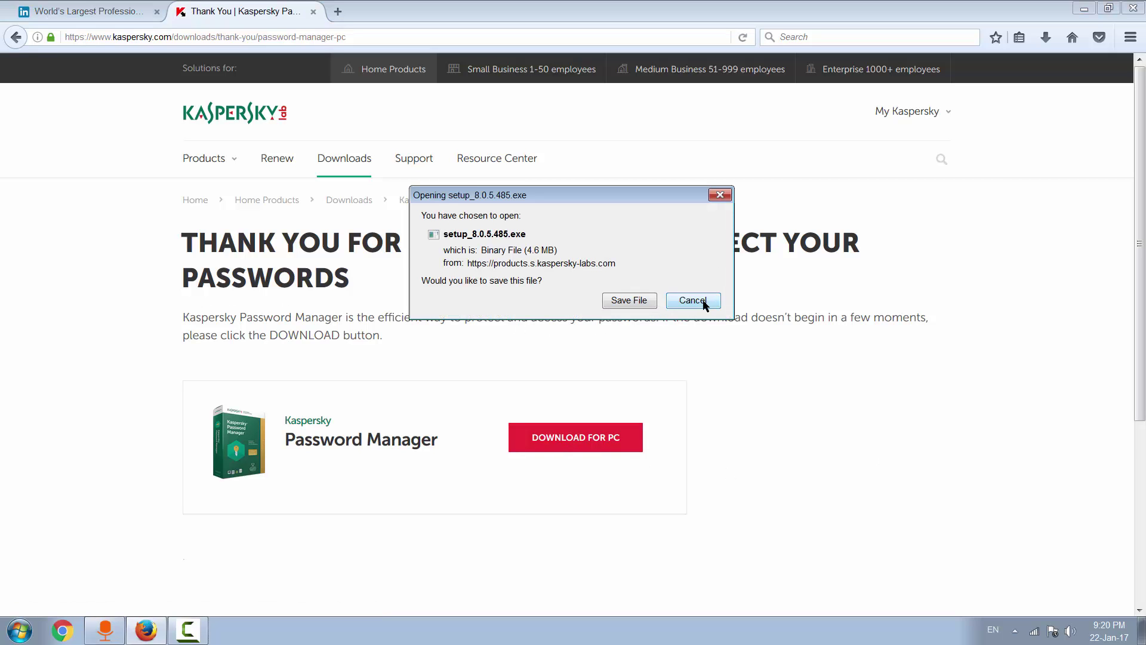
click(703, 300)
Step: Inspect the kpm8 installer file's properties on the desktop
click(1083, 11)
click(481, 179)
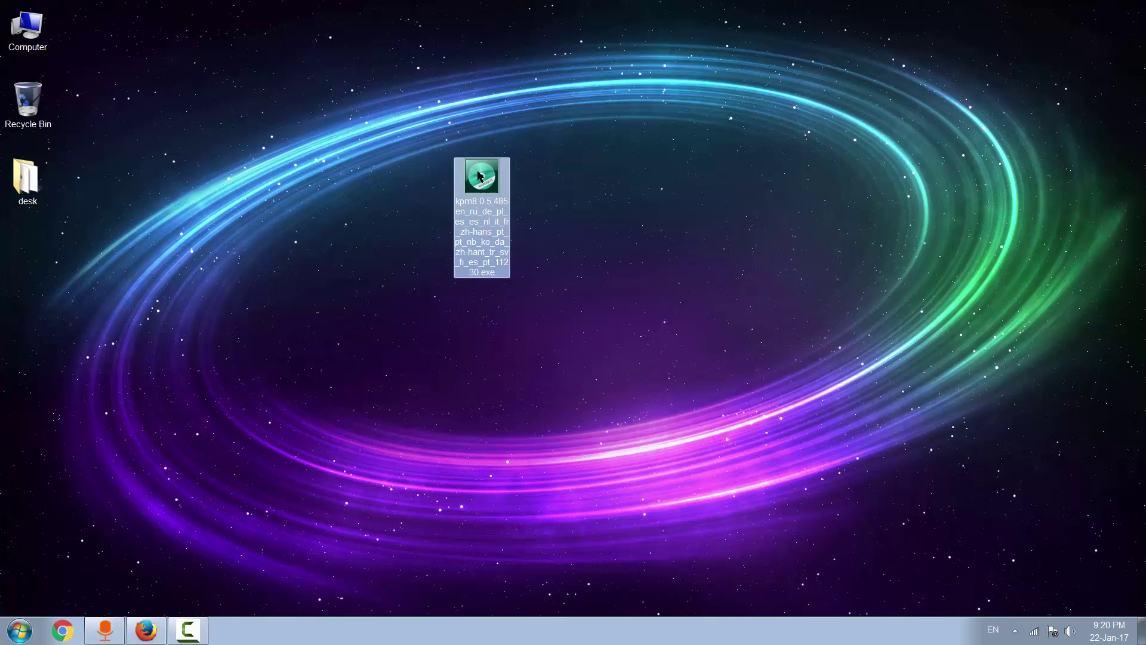
right_click(480, 174)
click(542, 480)
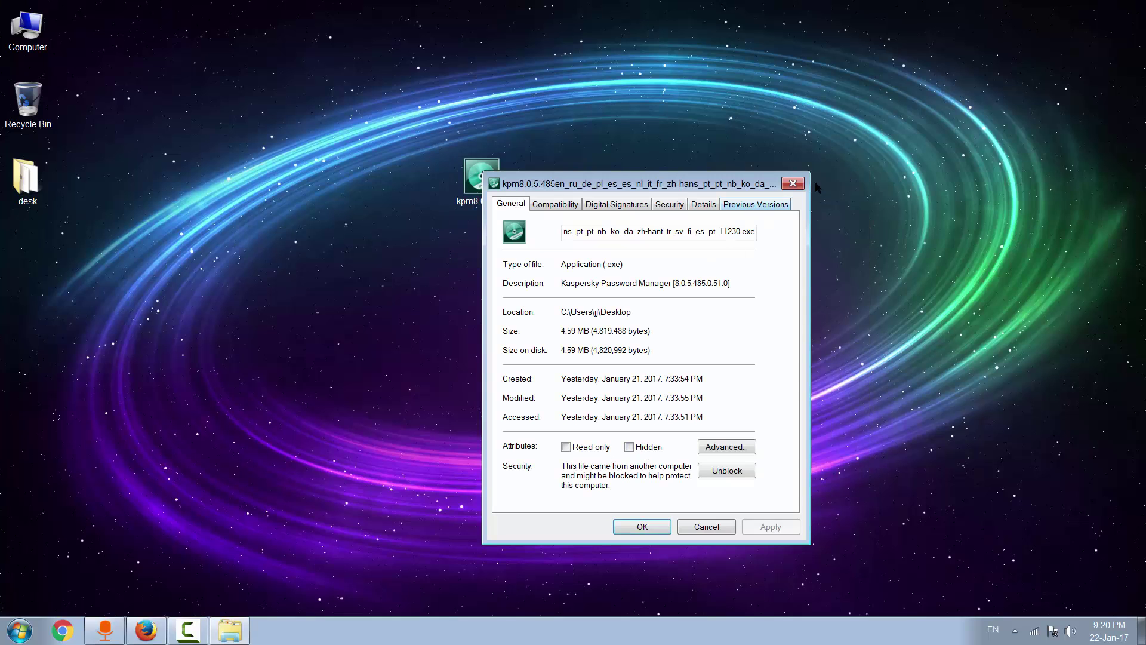
click(798, 184)
Step: Launch the kpm8 Password Manager installer from the desktop
click(145, 630)
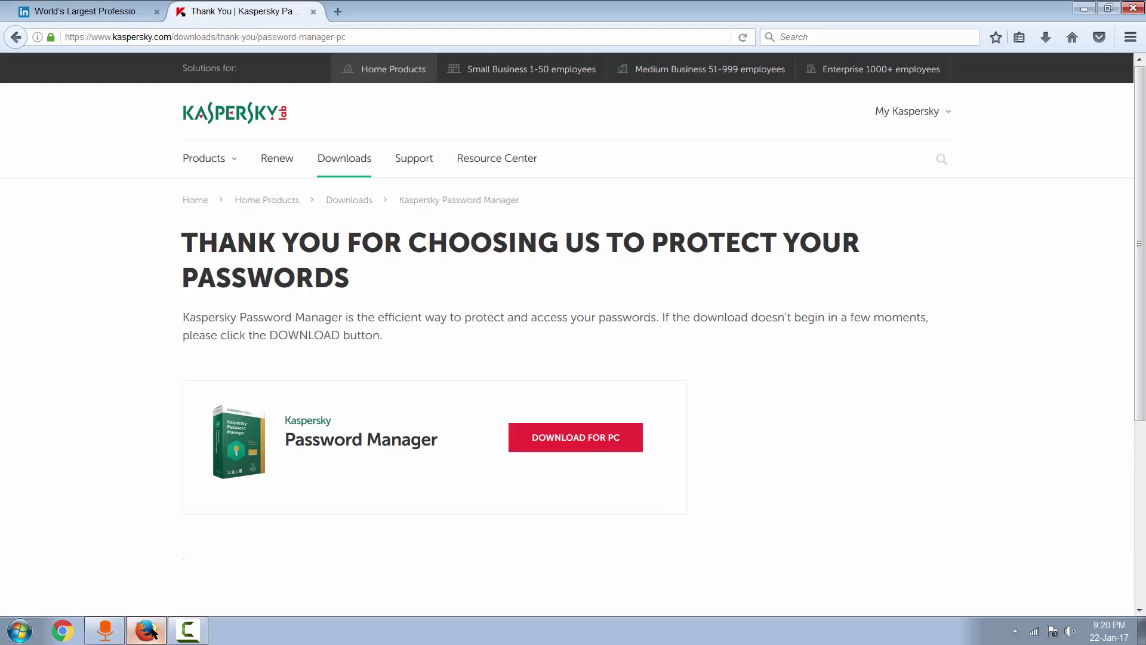
click(1085, 8)
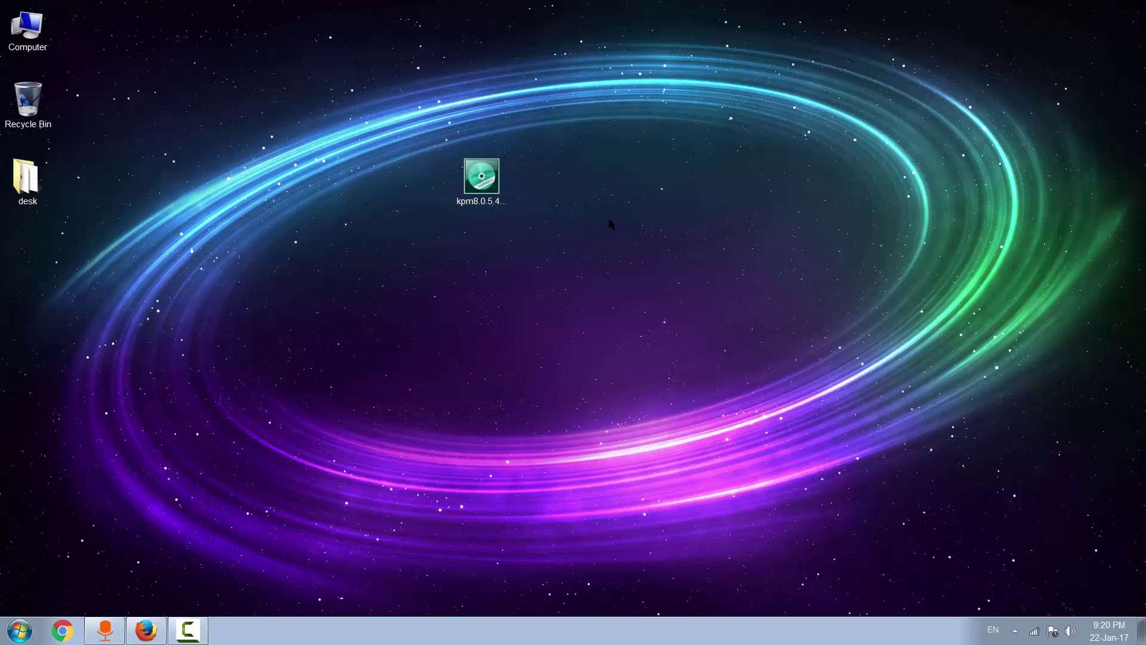
click(498, 177)
double_click(497, 177)
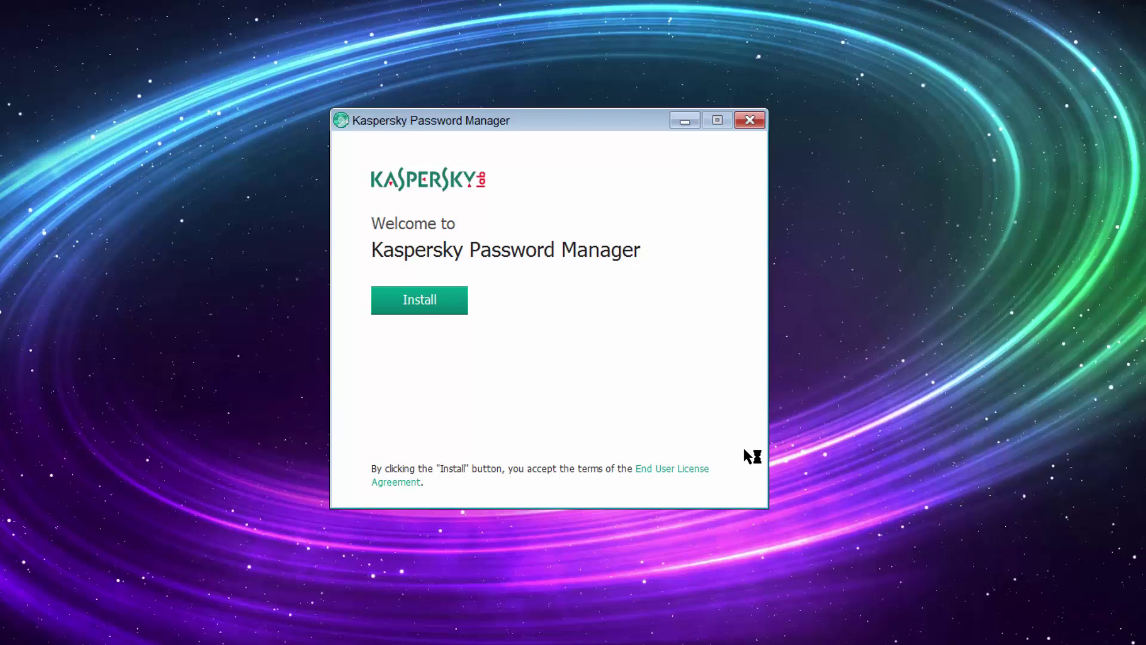
Step: Install Kaspersky Password Manager and finish setup with 'Start Kaspersky Password Manager' kept checked
drag(576, 114, 490, 142)
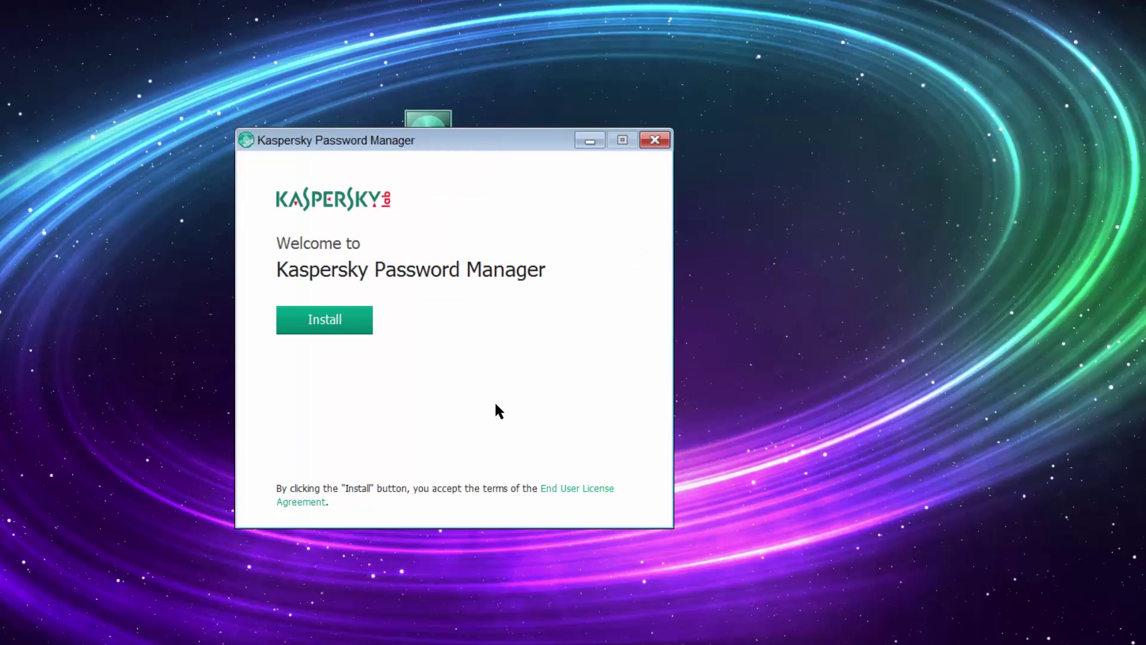
click(340, 326)
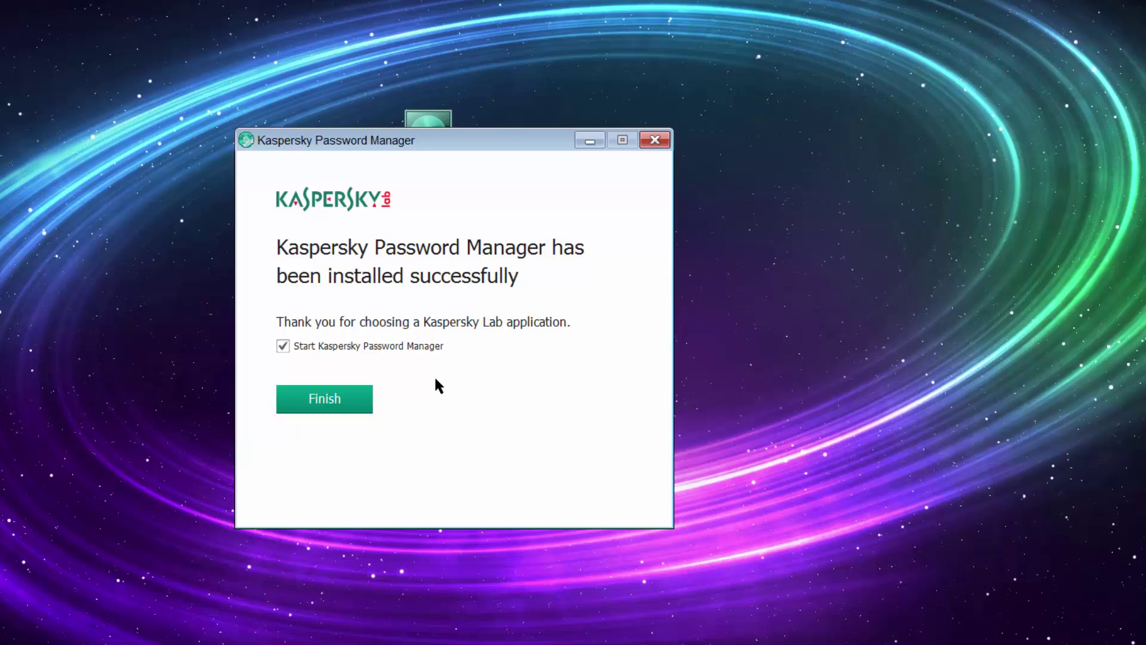
click(326, 406)
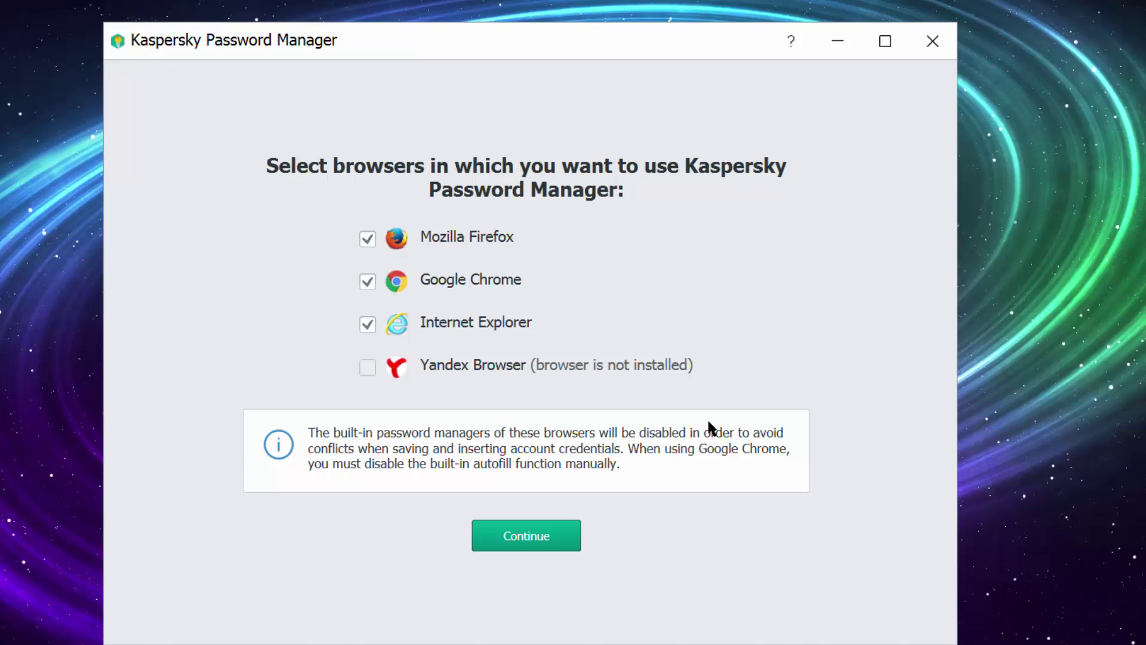
Step: Enable the manager for Firefox only, dropping Chrome and Internet Explorer, and close all browsers
click(367, 282)
click(368, 324)
click(538, 545)
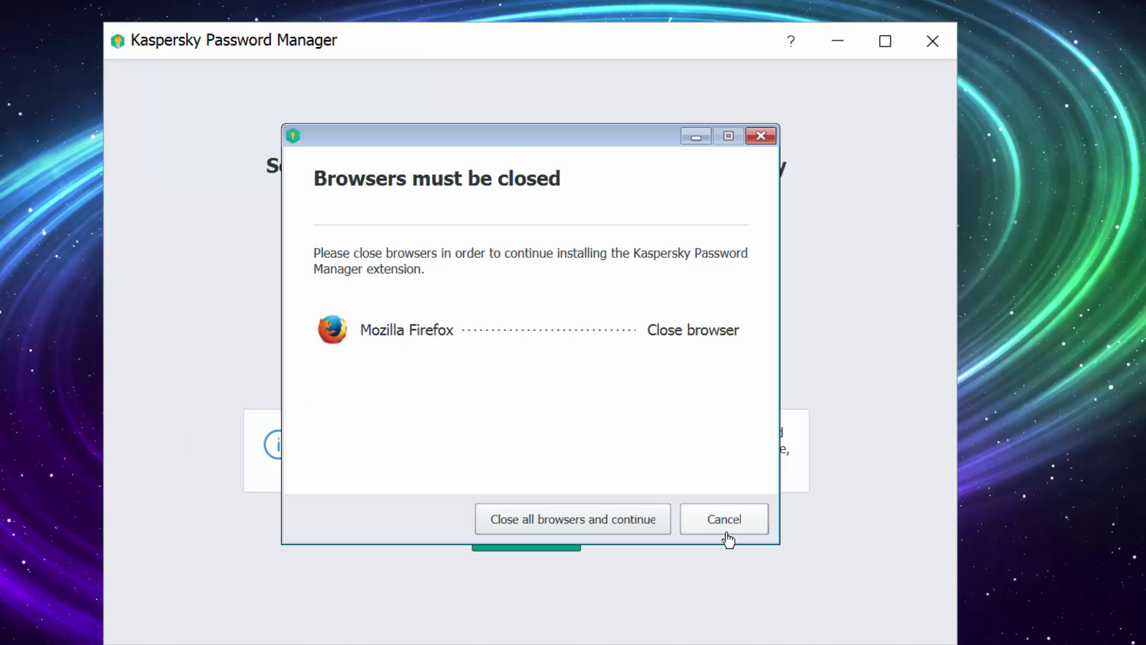
click(578, 525)
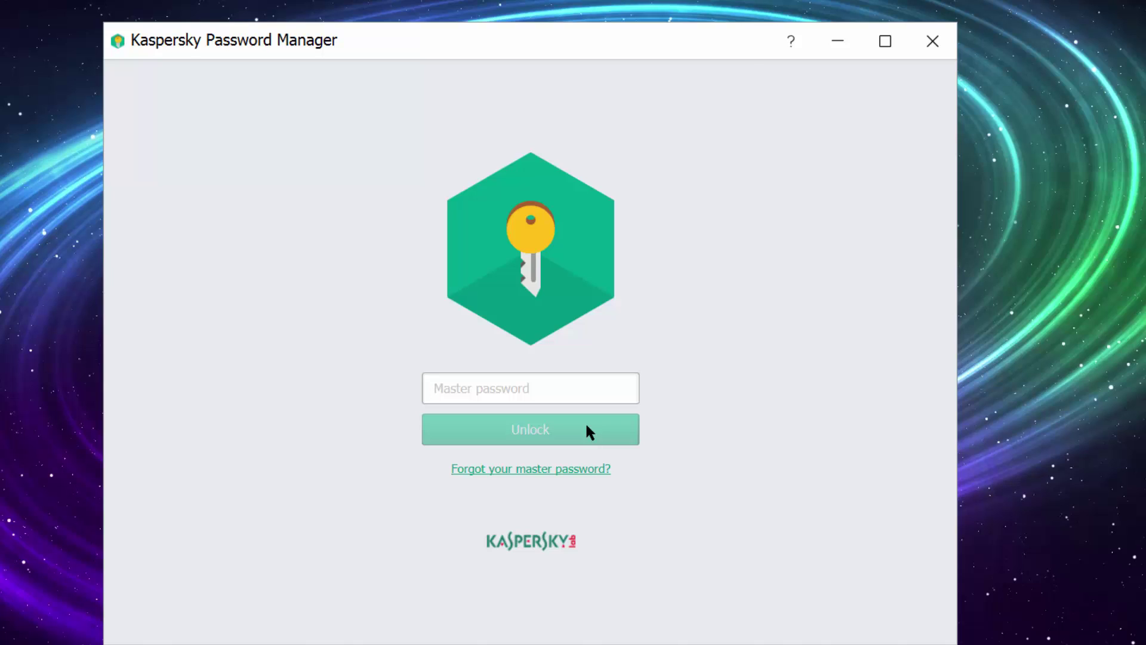
Step: Retype the master password correctly and unlock the vault
text(•••••••)
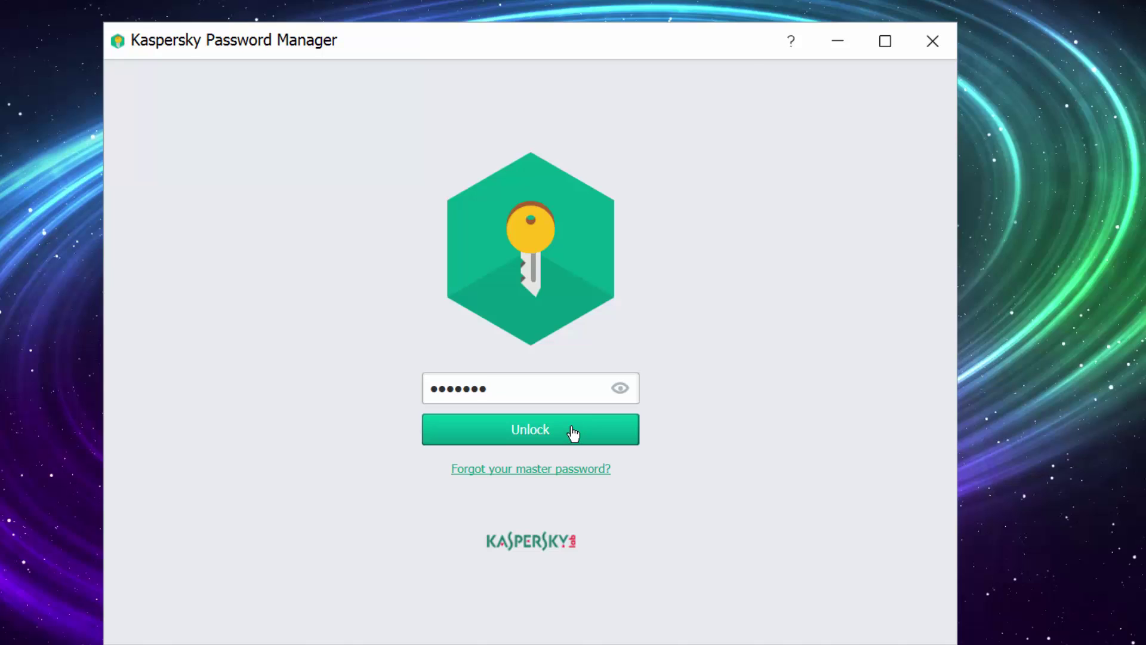
key(BackSpace)
key(BackSpace)
key(BackSpace)
key(BackSpace)
key(BackSpace)
key(BackSpace)
key(BackSpace)
key(Caps_Lock)
key(Caps_Lock)
text(••••••••••••)
click(574, 434)
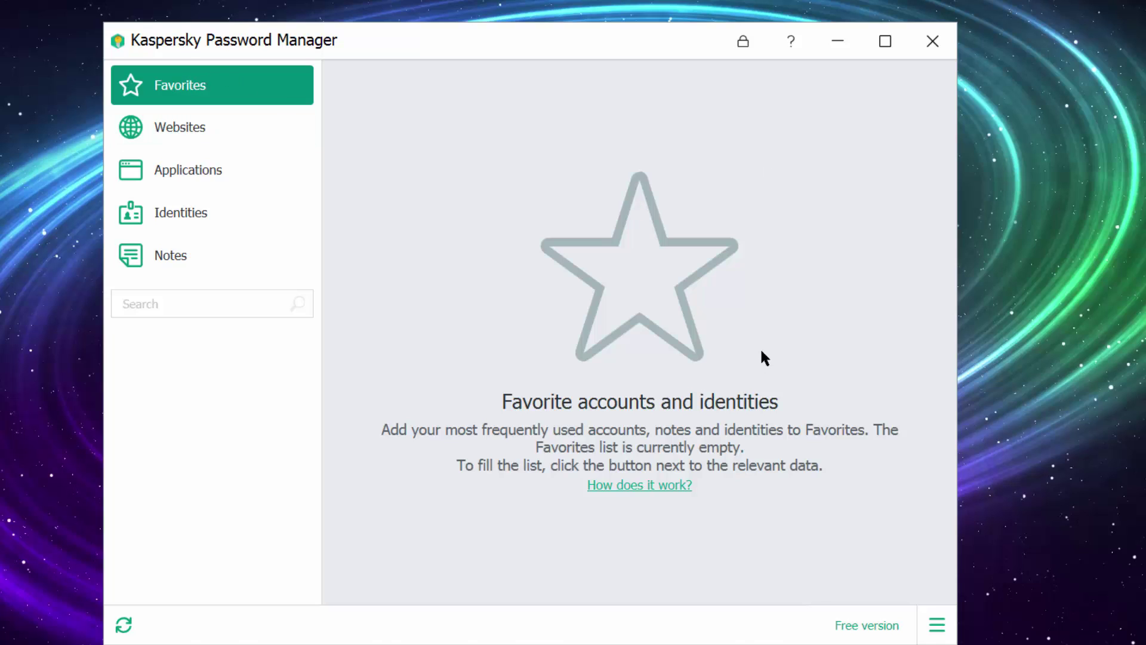
click(180, 136)
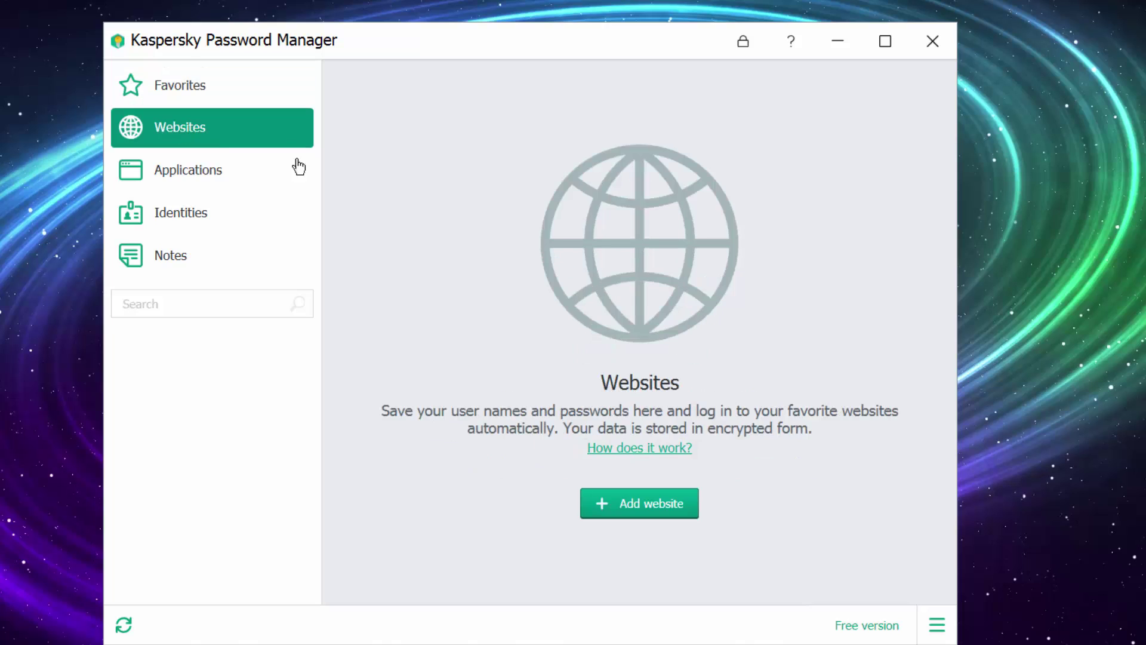
click(658, 507)
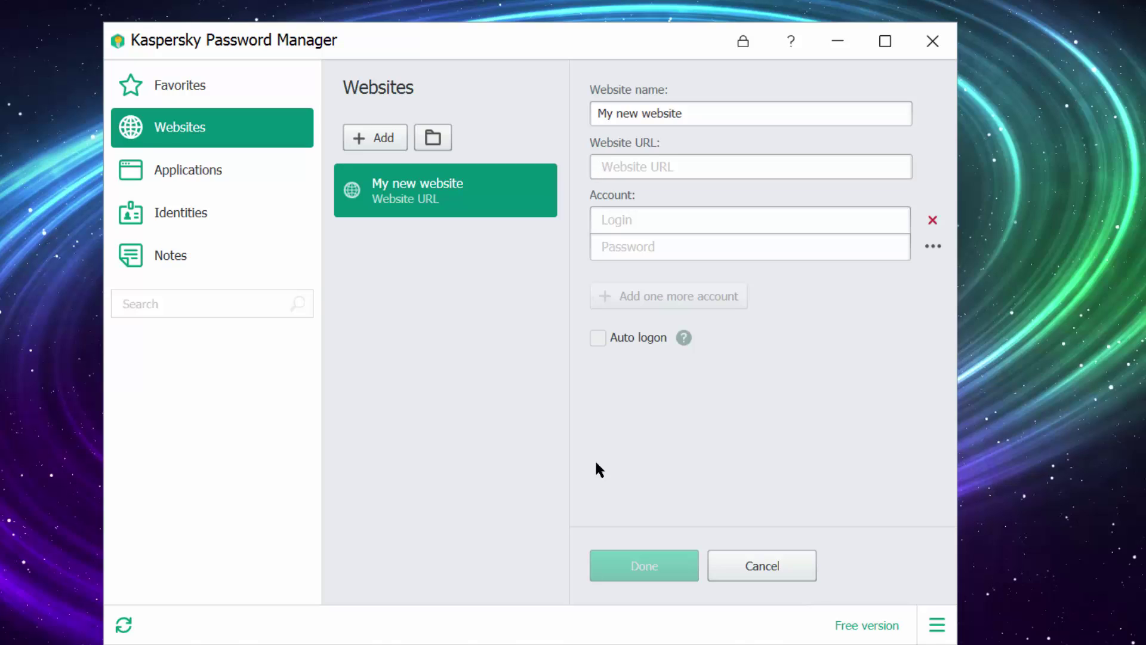
drag(726, 111, 573, 110)
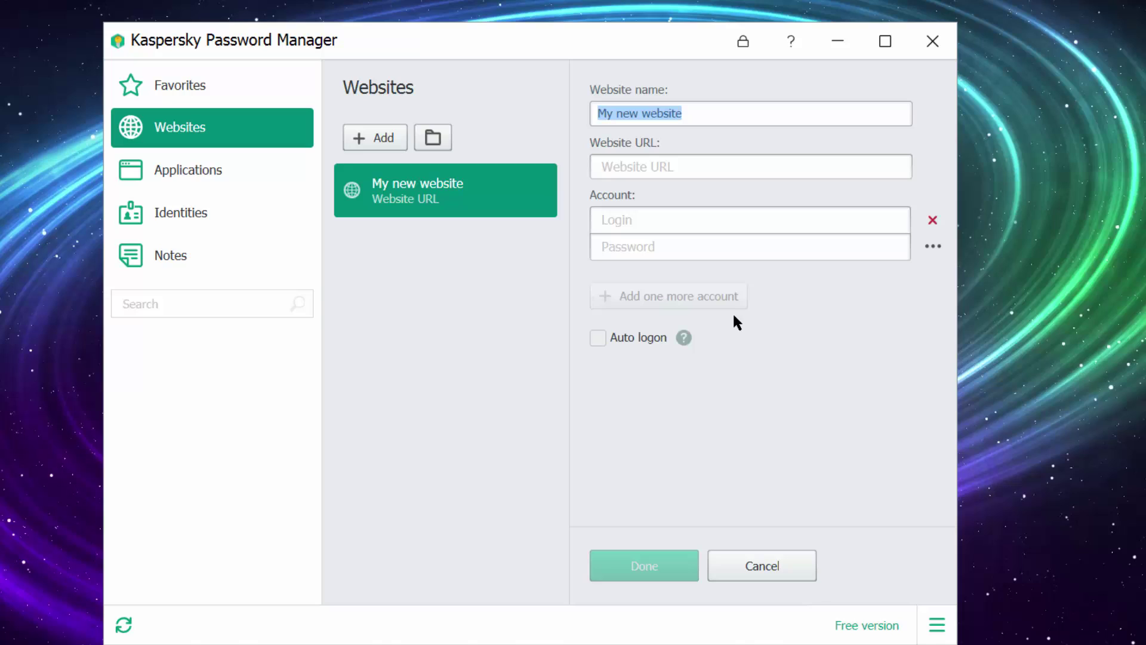
text(lin)
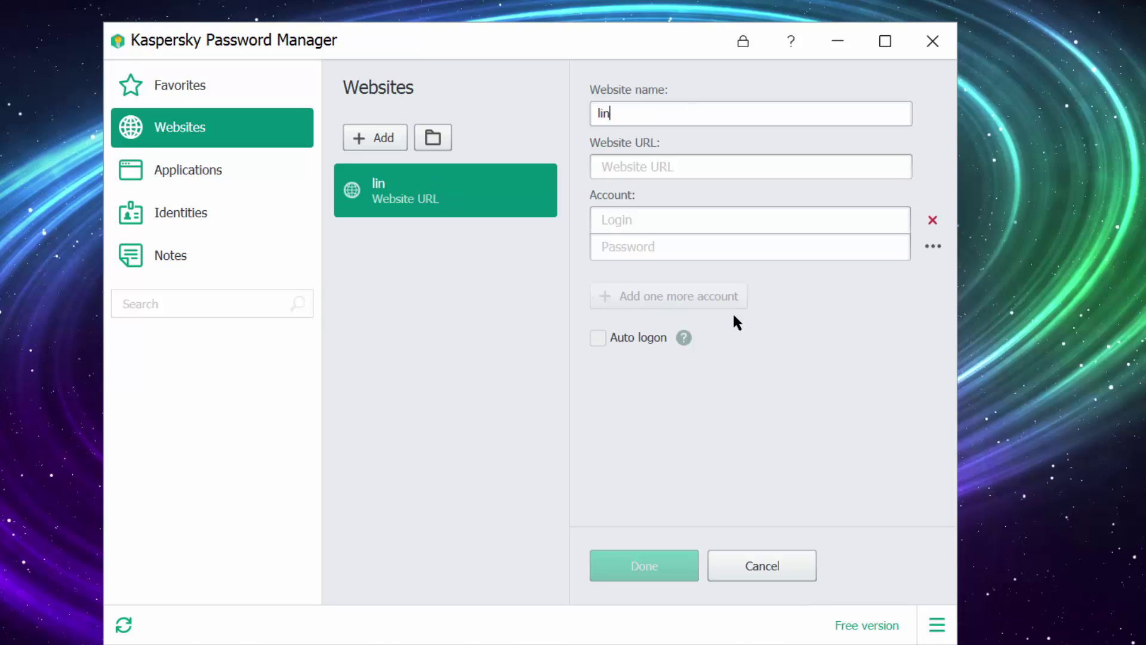
text(kedin)
key(Tab)
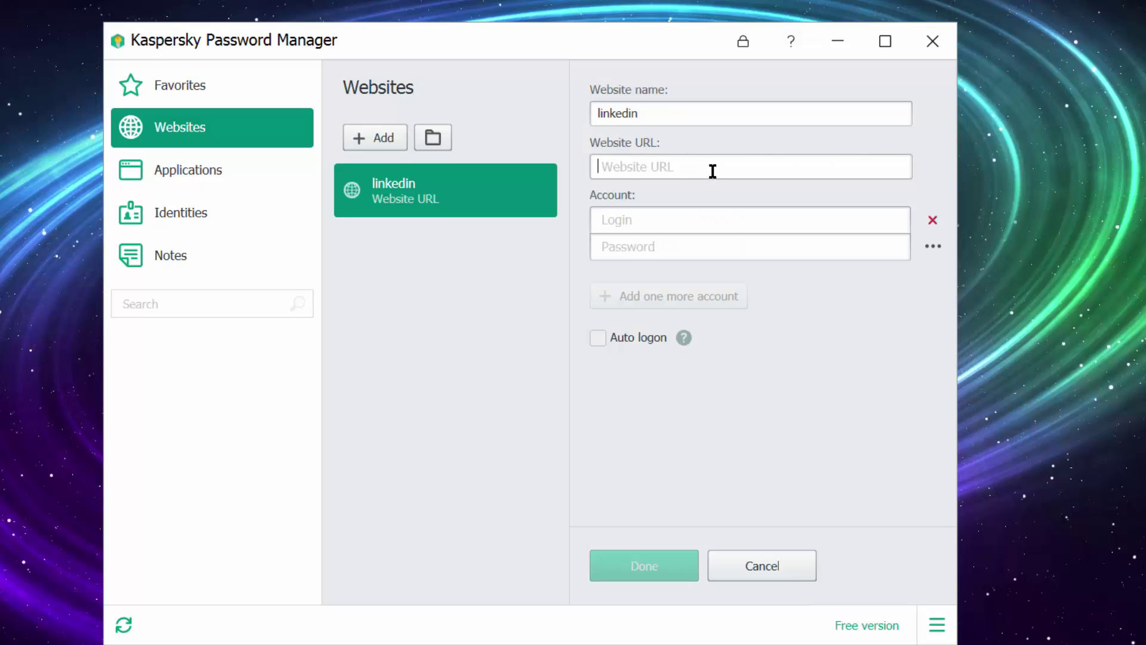
key(ctrl+v)
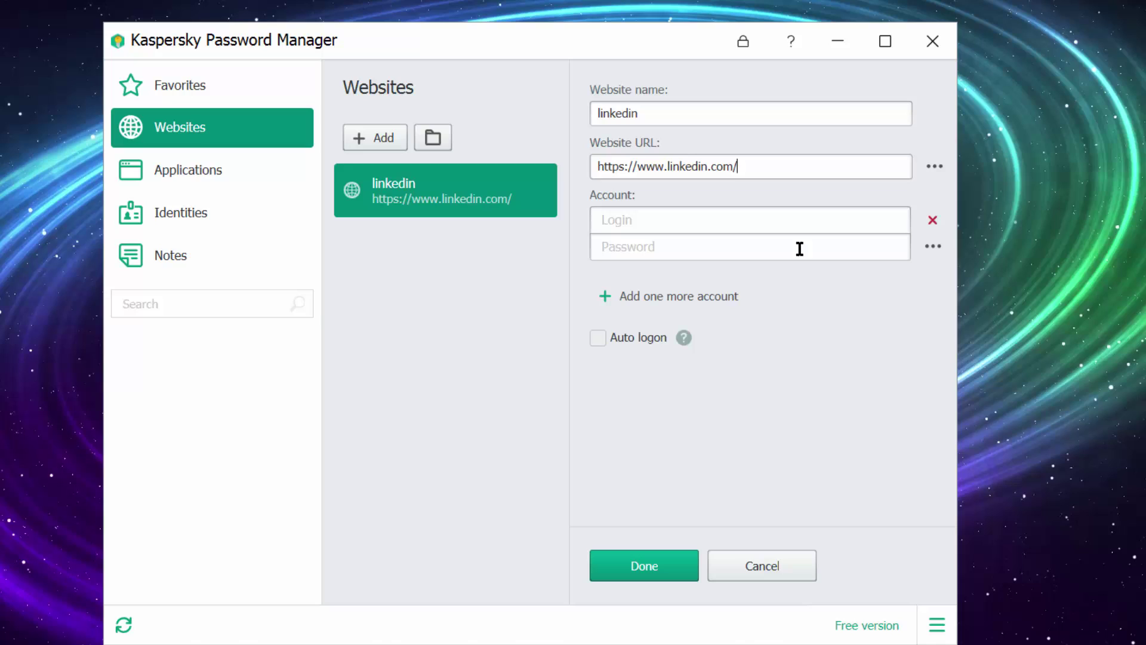
Step: Trim the URL's trailing slash and enter the account's login e-mail
key(BackSpace)
click(681, 223)
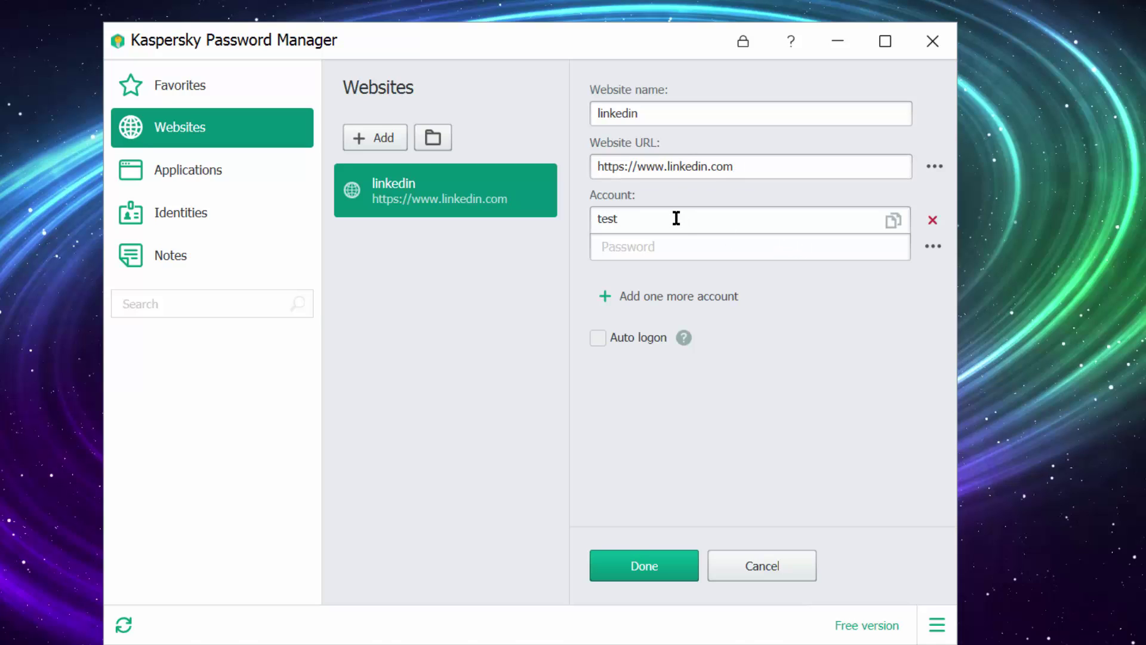
key(Tab)
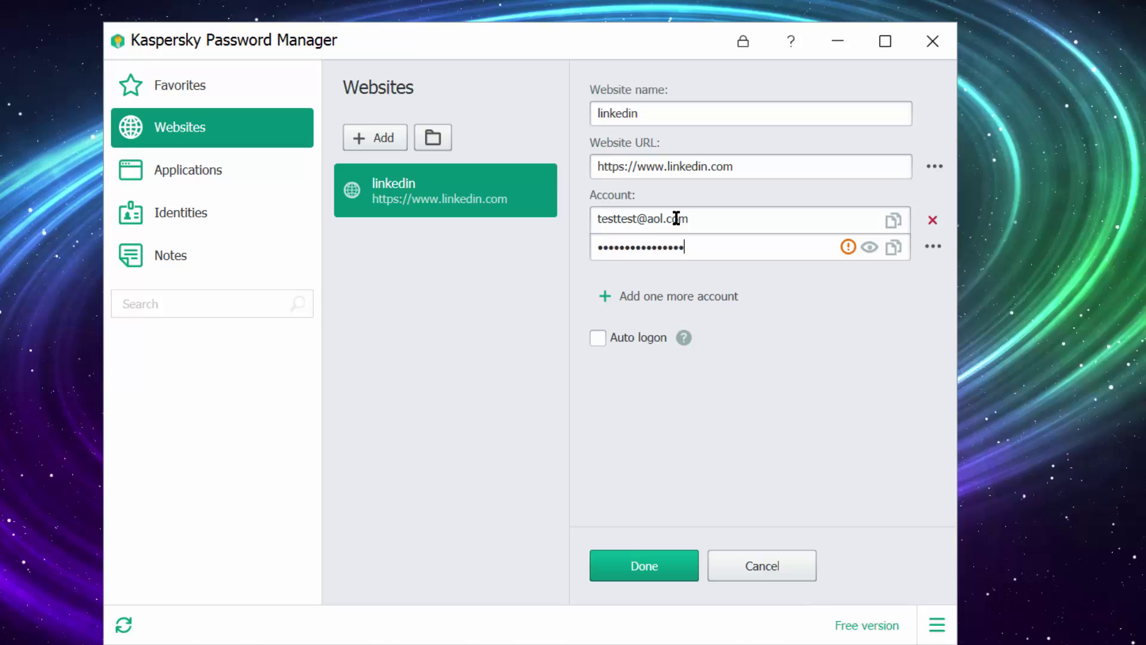
Step: Reveal the entered password to check it, then mask it again
click(870, 247)
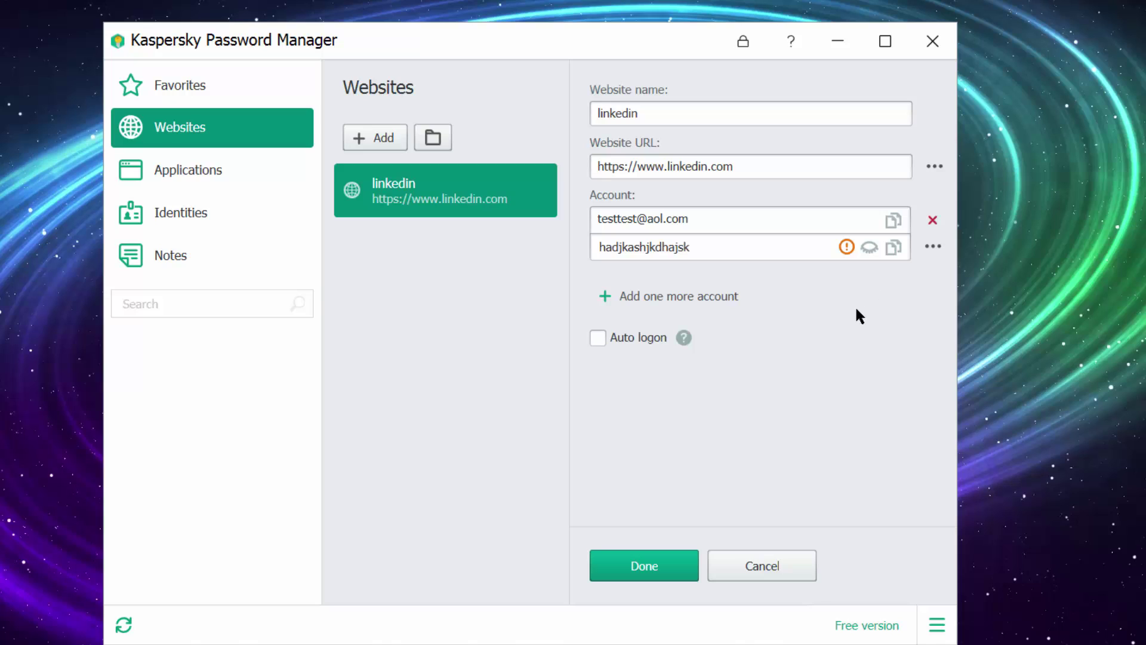
drag(704, 248, 496, 303)
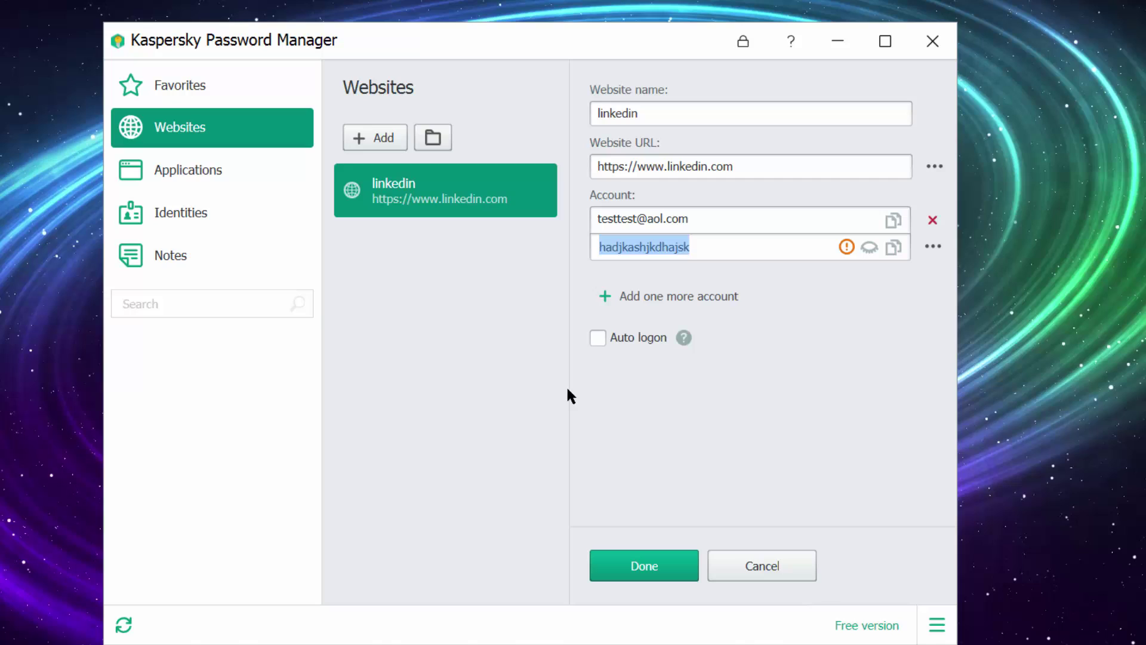
click(711, 249)
click(869, 249)
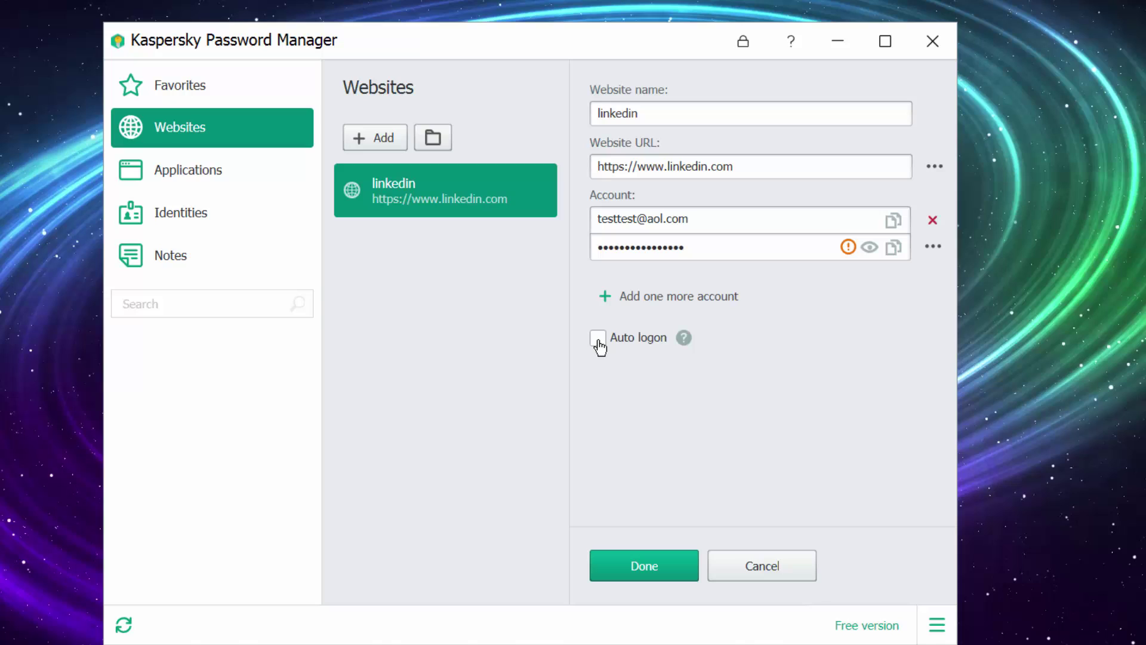
Step: Review the login and password fields, then save the linkedin entry with Done
click(706, 220)
click(711, 222)
click(681, 247)
click(637, 567)
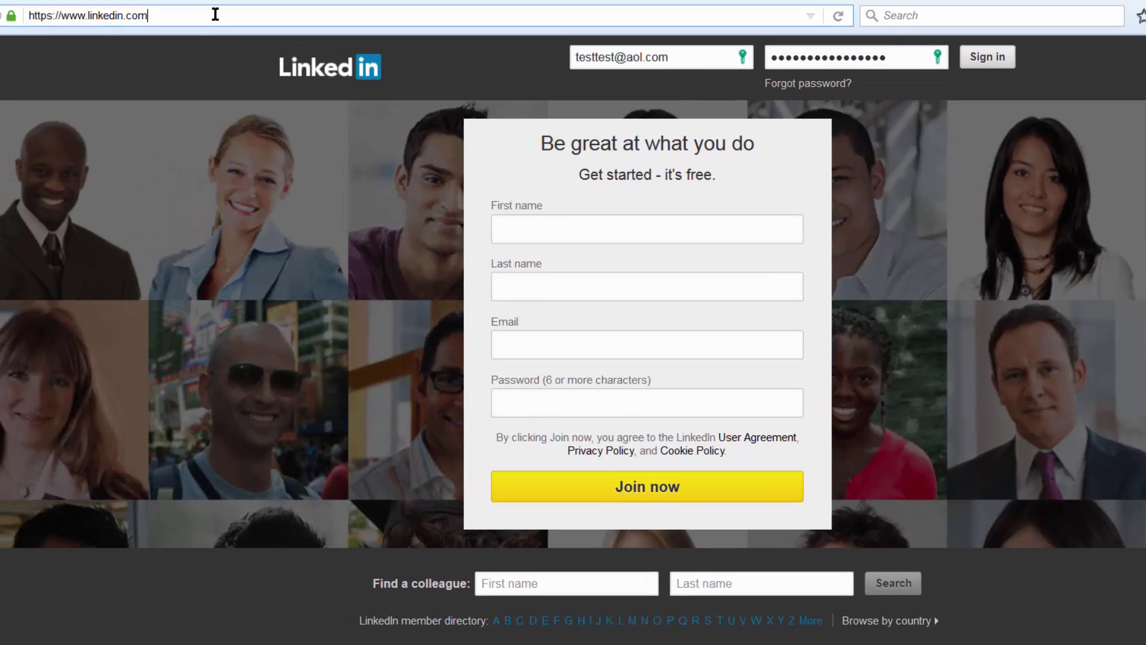
Step: Reload the LinkedIn home page and check the saved linkedin login offered for the password field
click(215, 13)
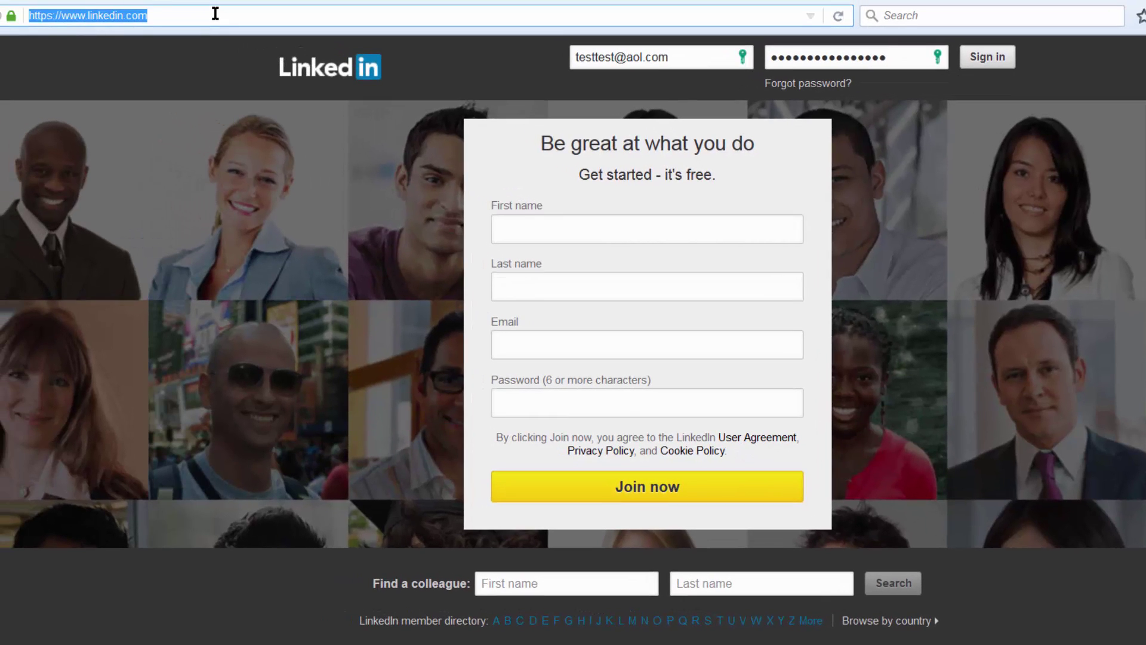
key(Return)
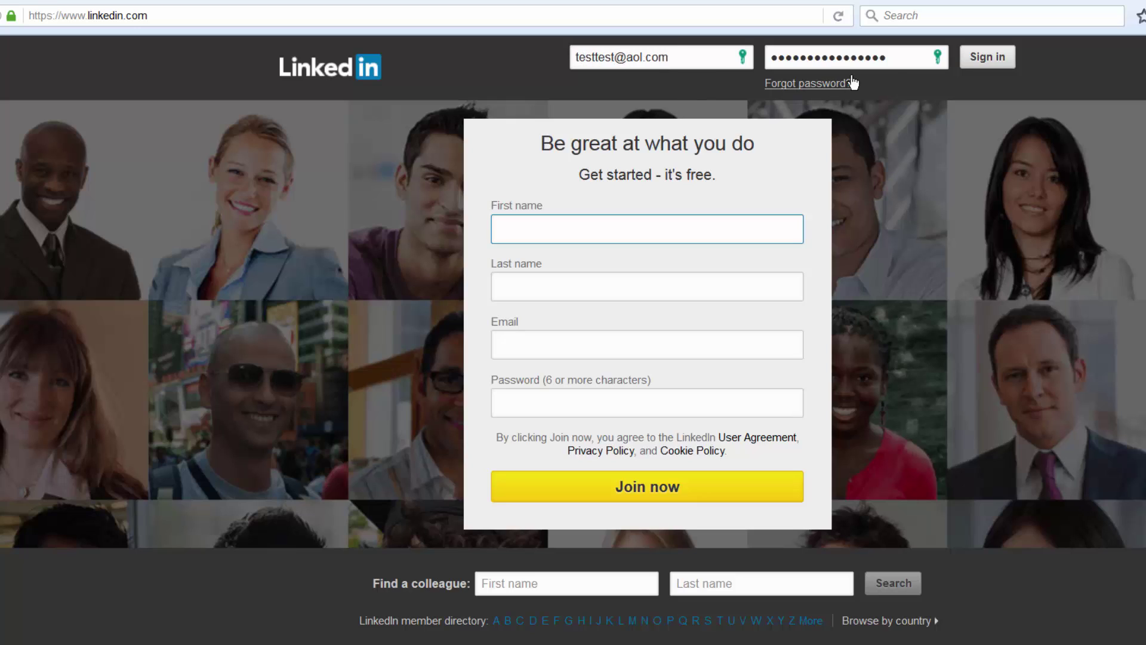
click(917, 58)
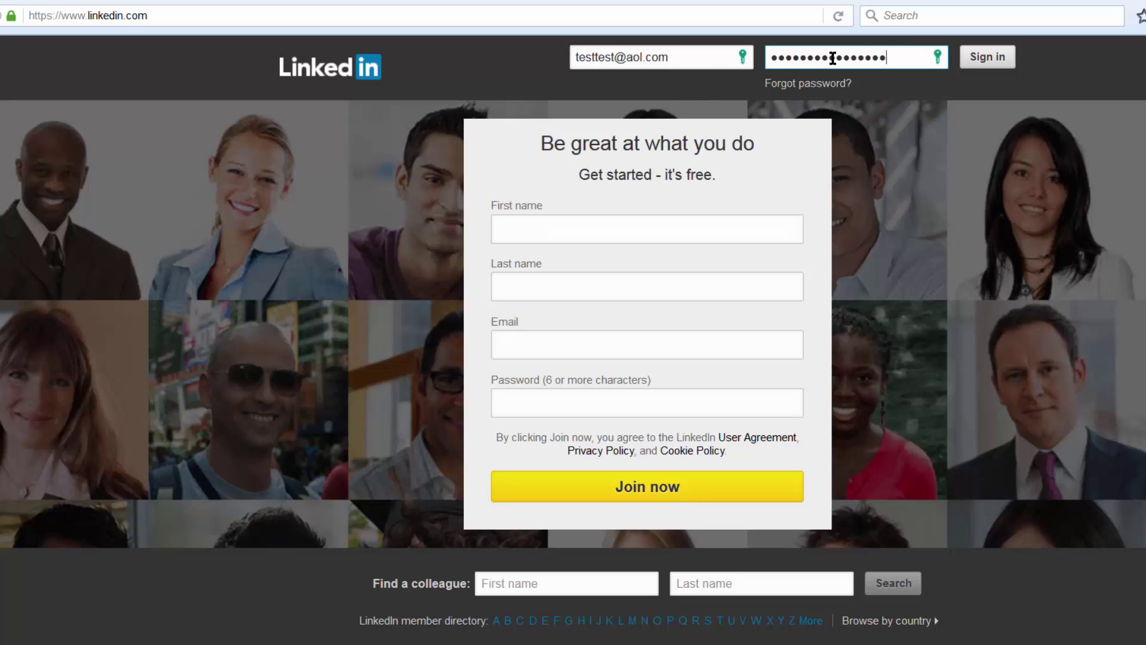
click(939, 58)
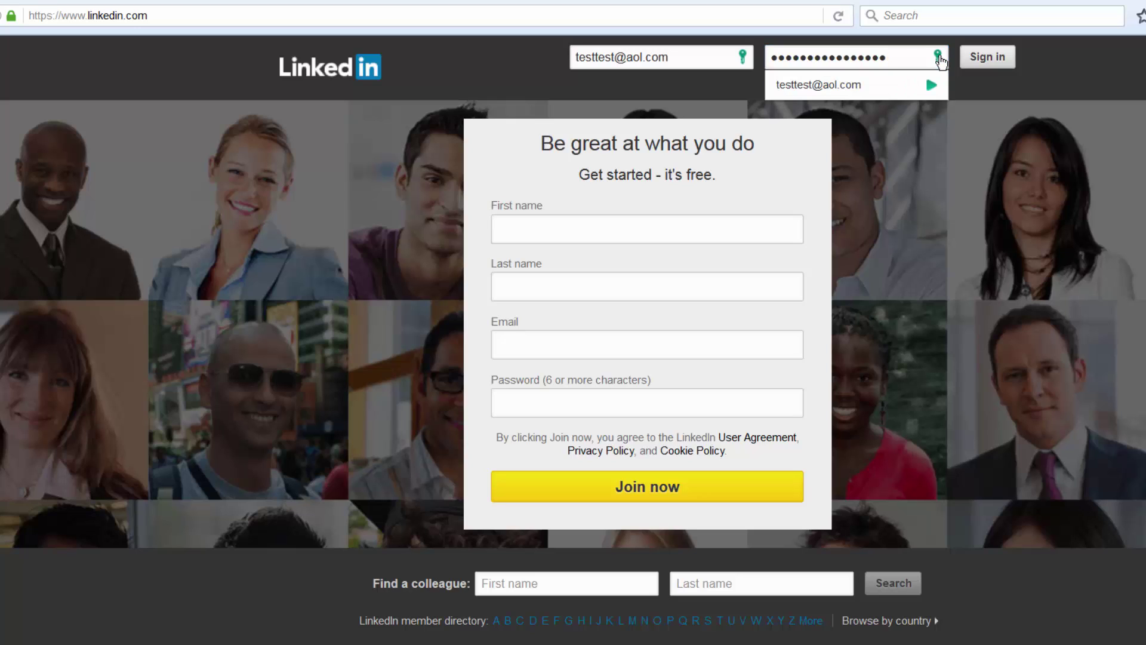
click(938, 58)
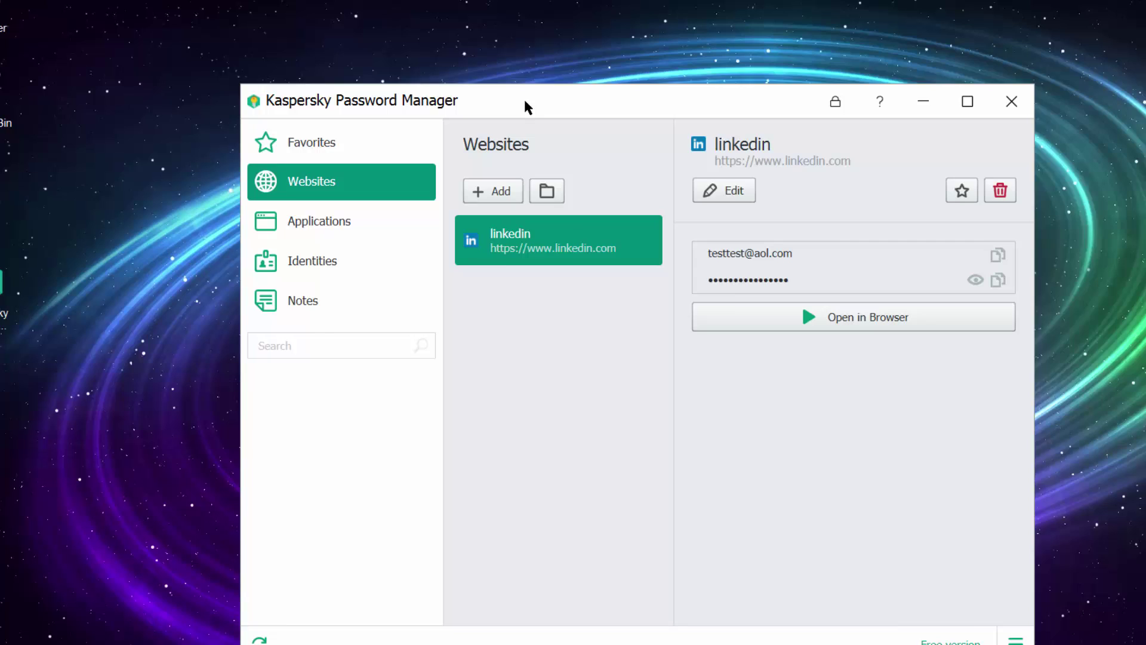
Step: Lock the vault to close its window, then place its desktop shortcut beside the installer icon and refresh
drag(525, 100, 578, 91)
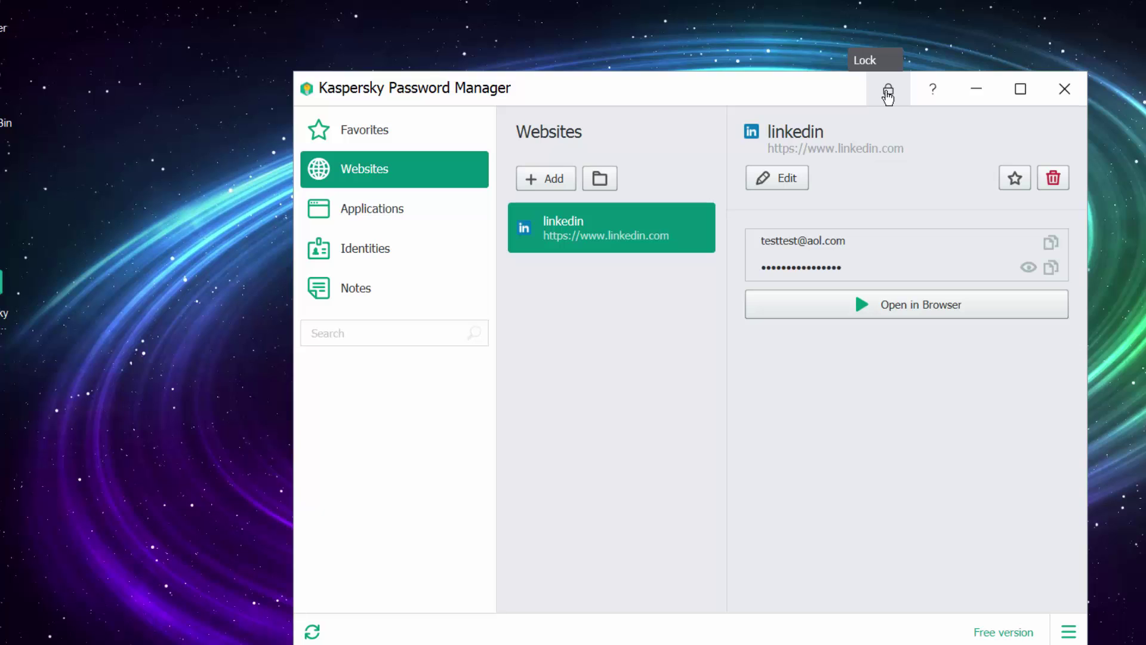
key(alt+F4)
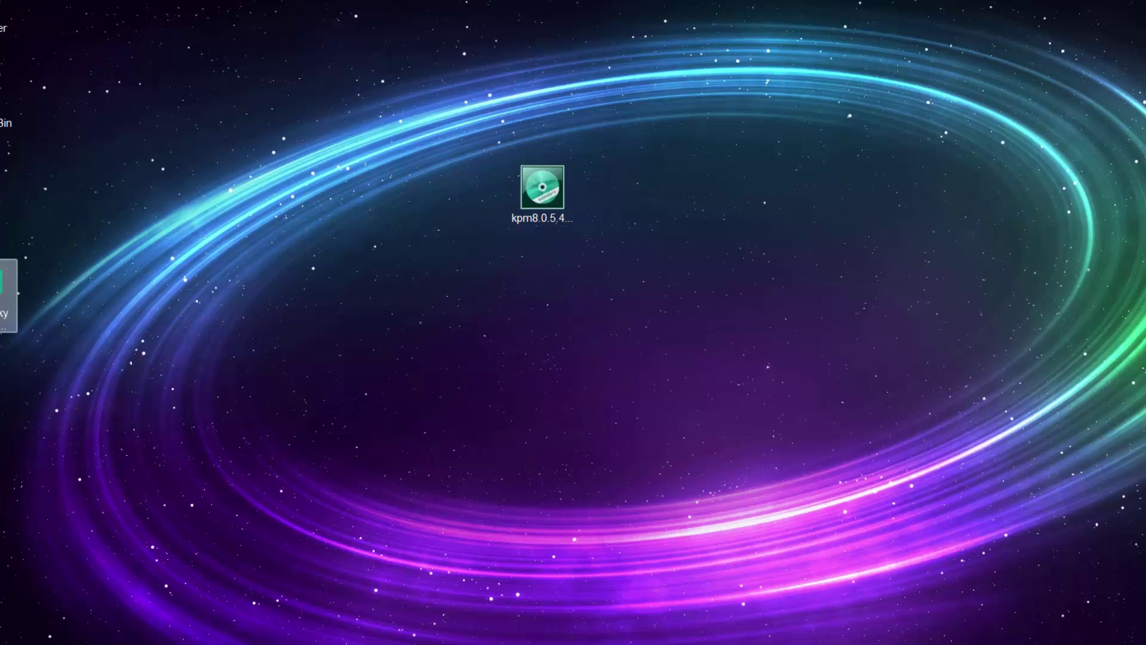
drag(2, 284, 822, 258)
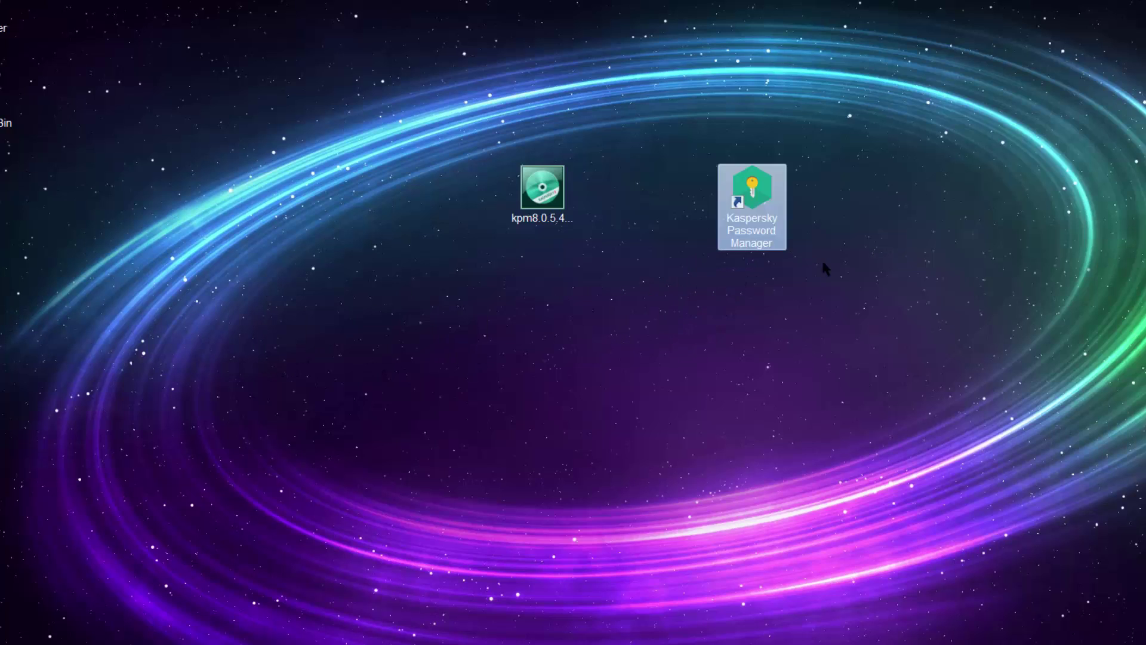
right_click(944, 259)
click(997, 324)
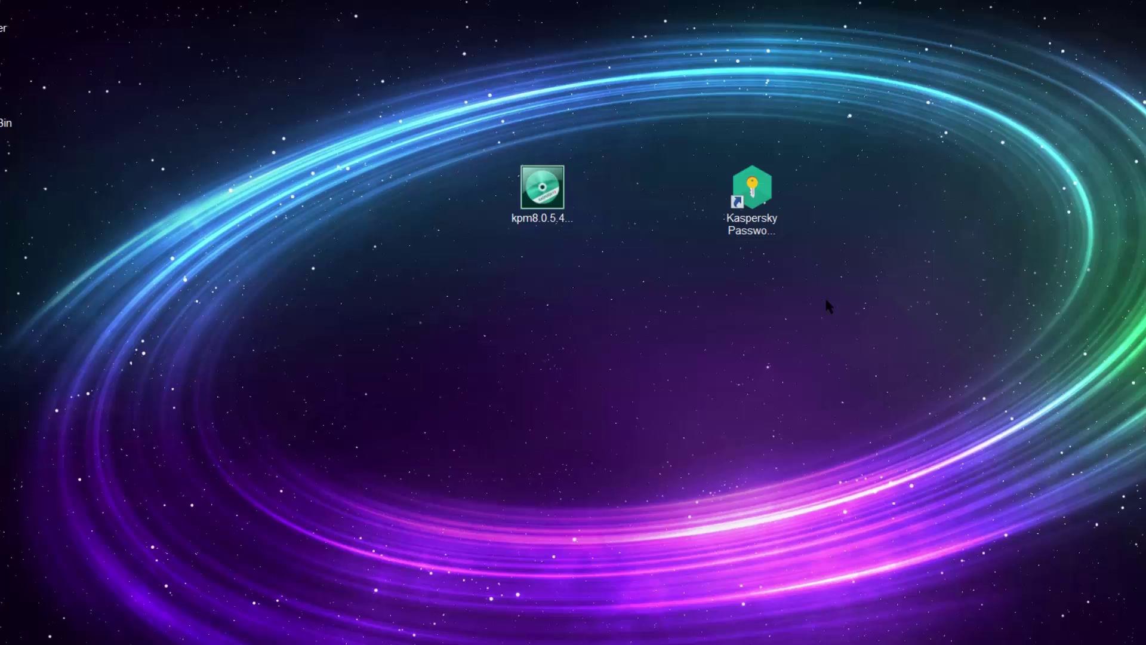
Step: Relaunch the password manager from its shortcut and enter the master password, retrying after a rejected attempt
double_click(766, 188)
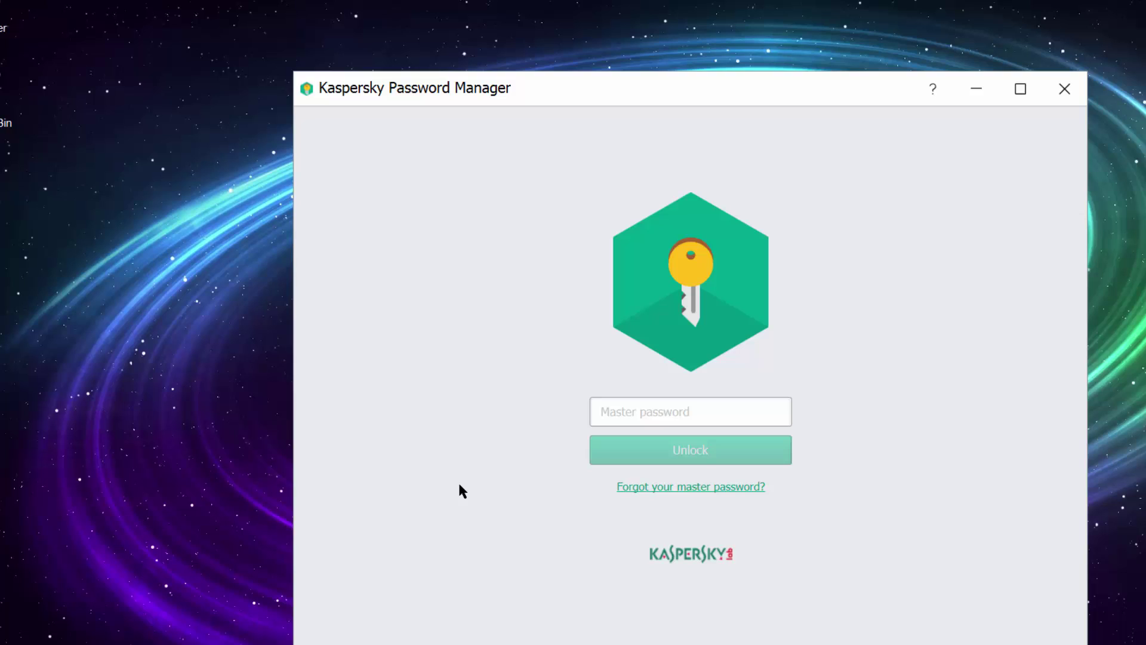
key(Caps_Lock)
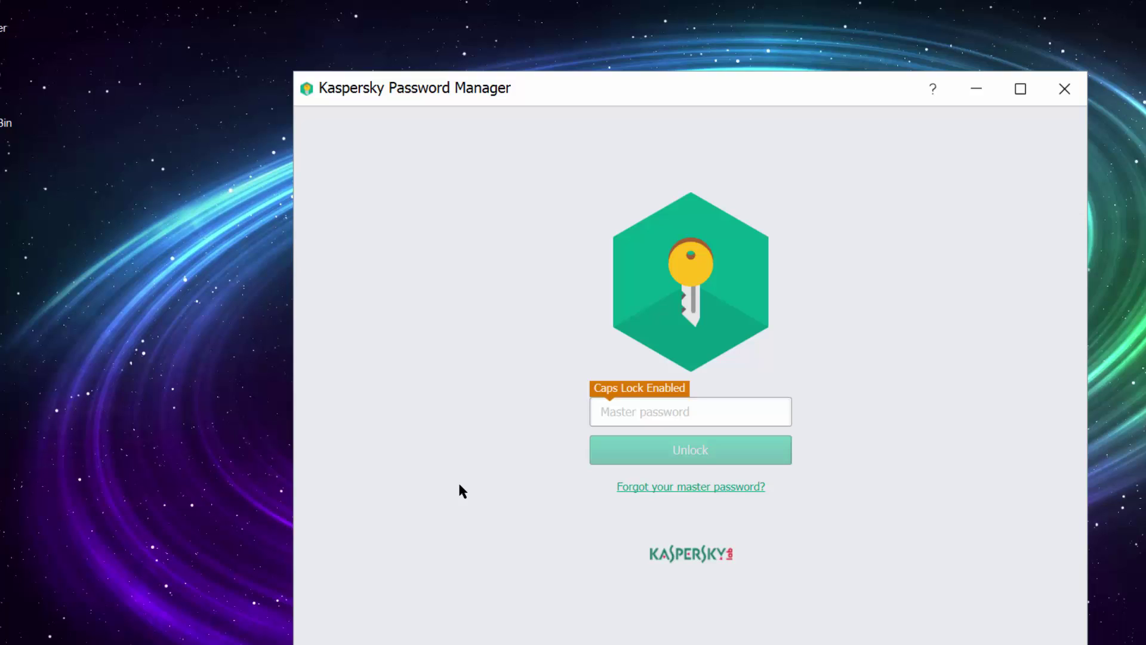
text(AAAAAAAAAA)
key(Return)
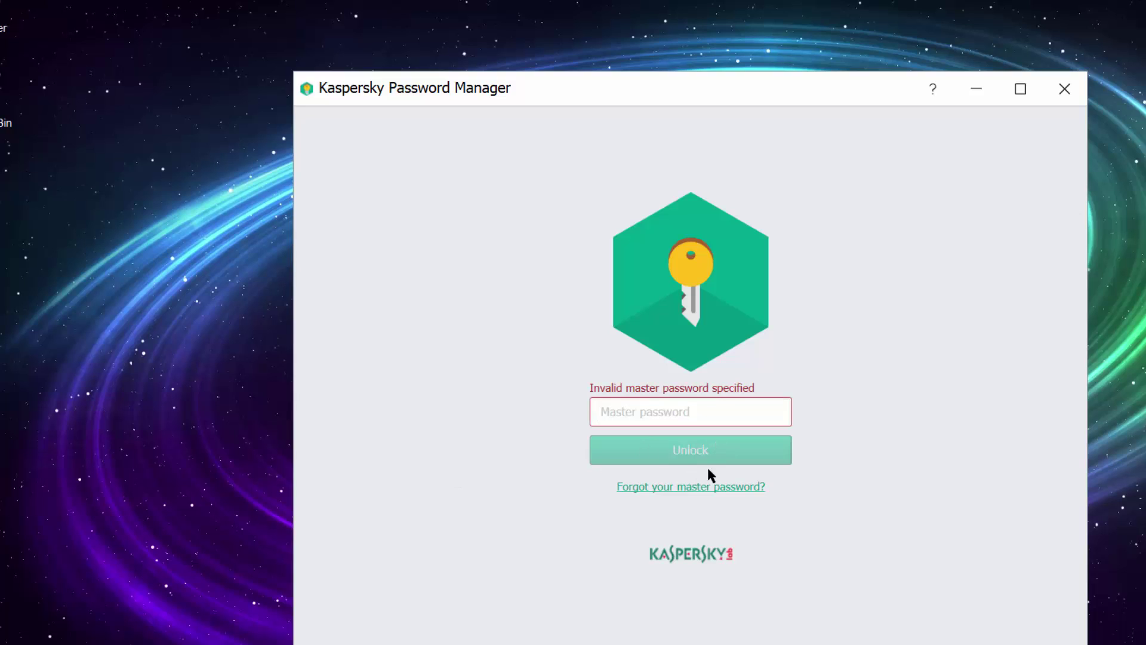
click(663, 406)
text(A)
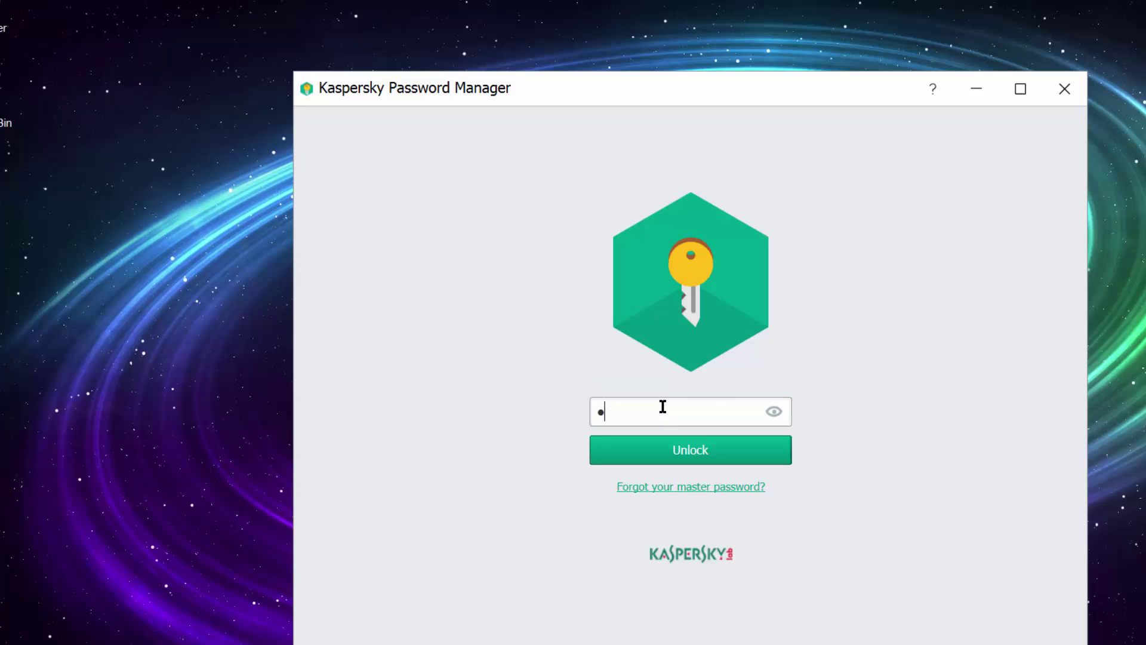
text(AAAAAAAAAAA)
Step: Unlock the vault, start a new application account entry, then discard it when switching to Identities
key(Return)
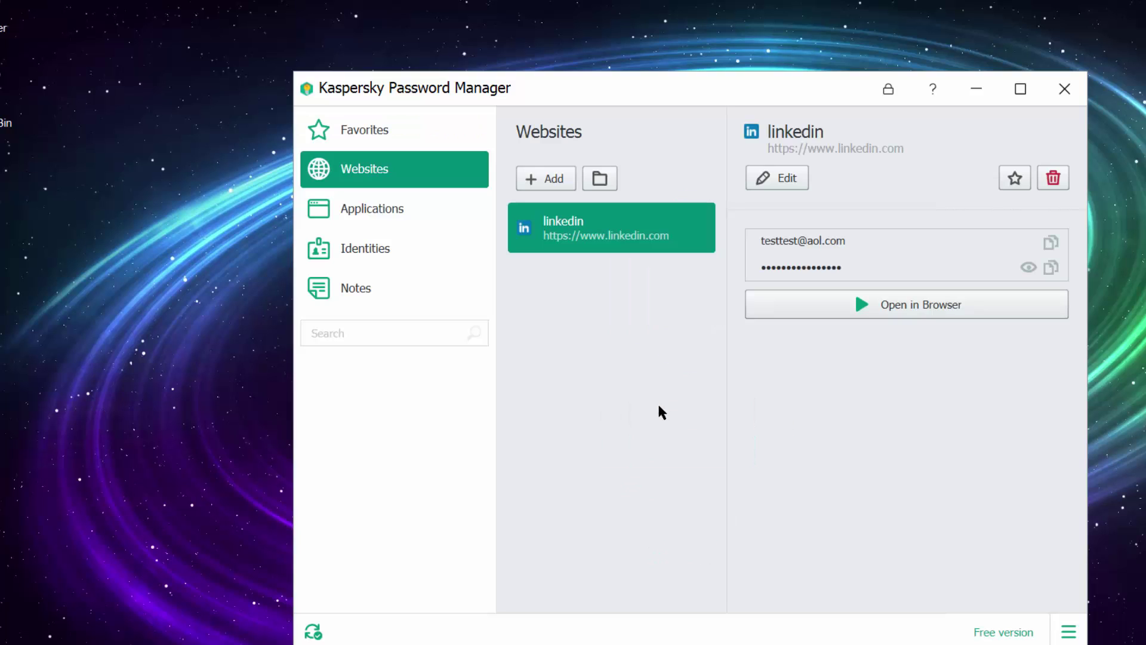
click(373, 215)
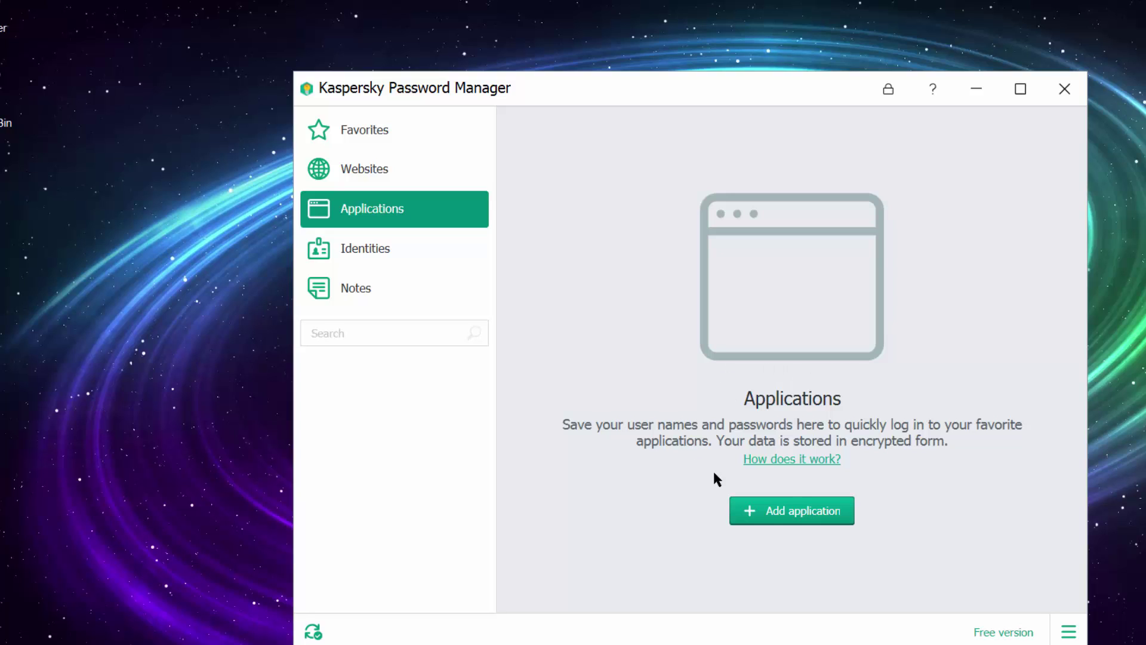
click(768, 513)
click(372, 248)
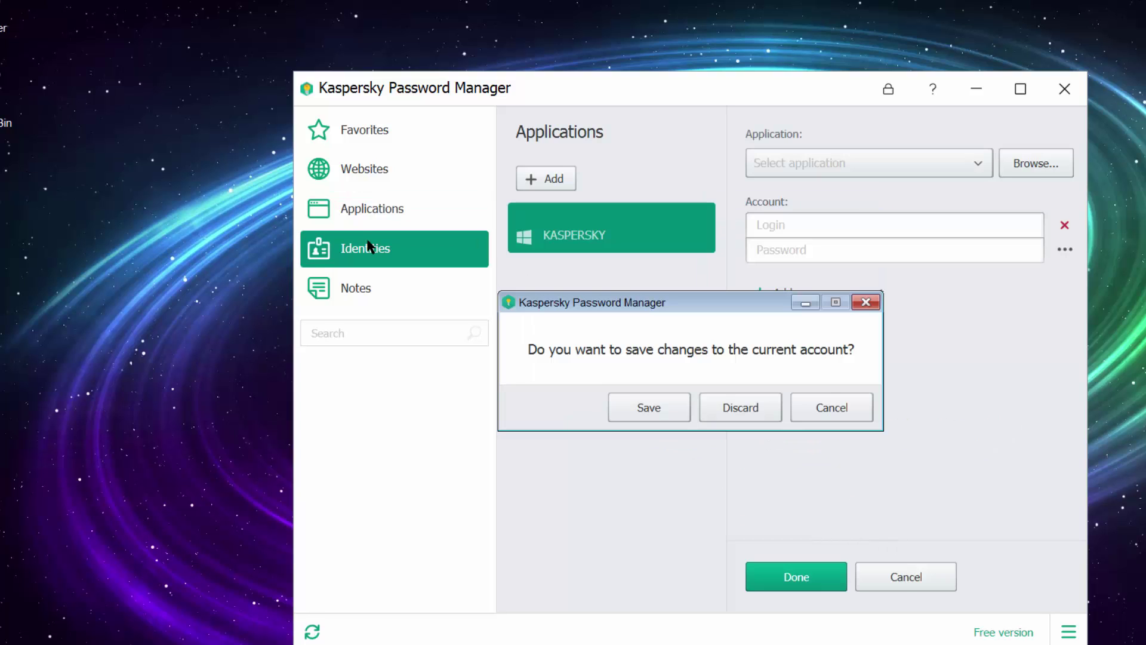
click(747, 409)
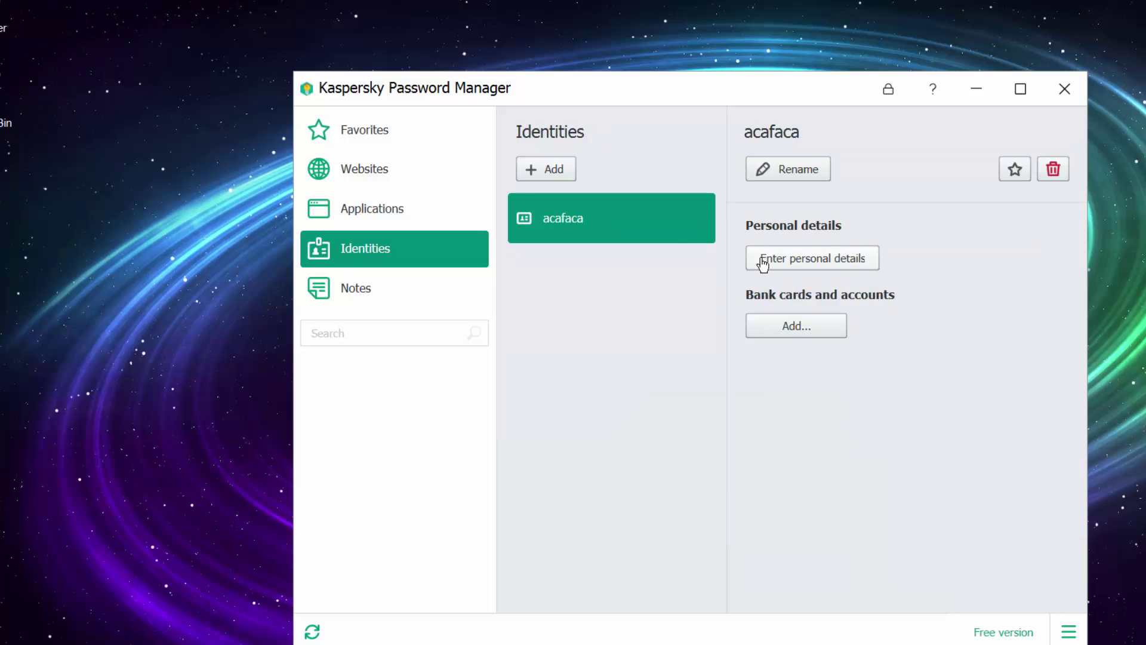
Step: Browse acafaca's personal details form (Title, Currency, payment method Bank card), then cancel the edits
click(823, 260)
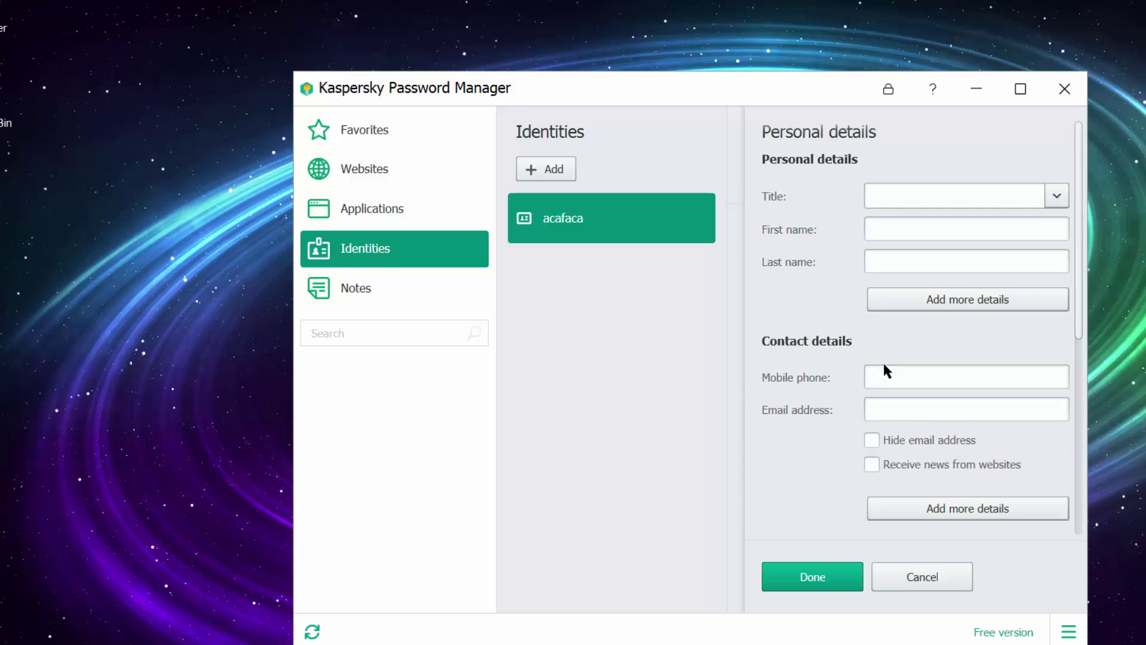
click(1057, 197)
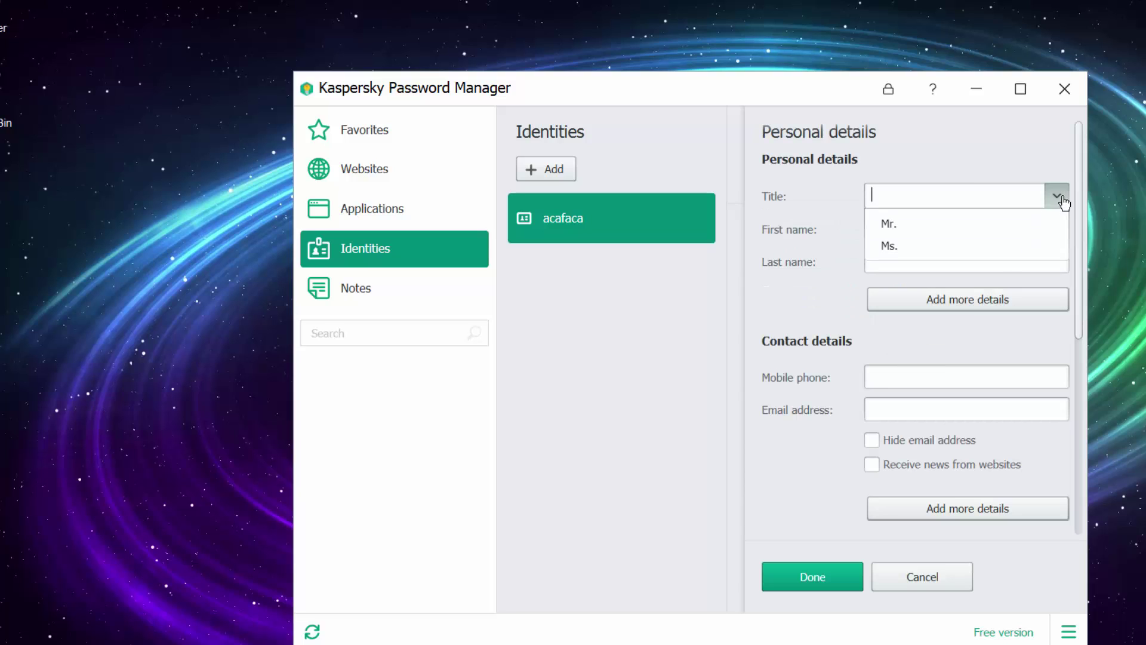
click(1057, 197)
click(1030, 225)
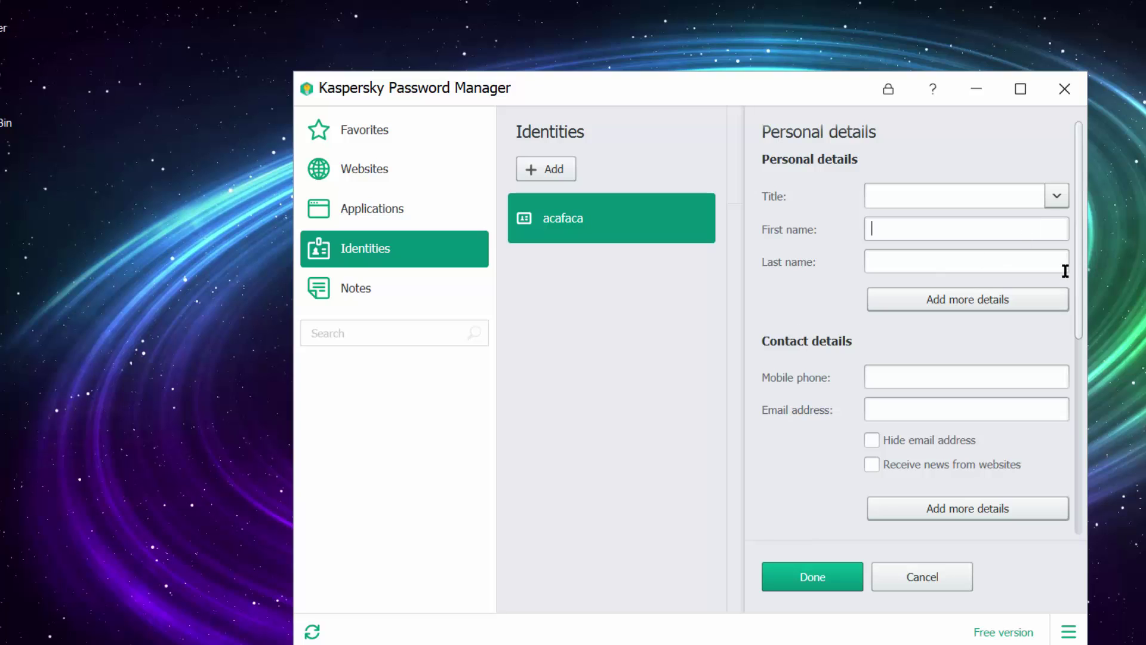
drag(1081, 264, 1078, 482)
click(1023, 480)
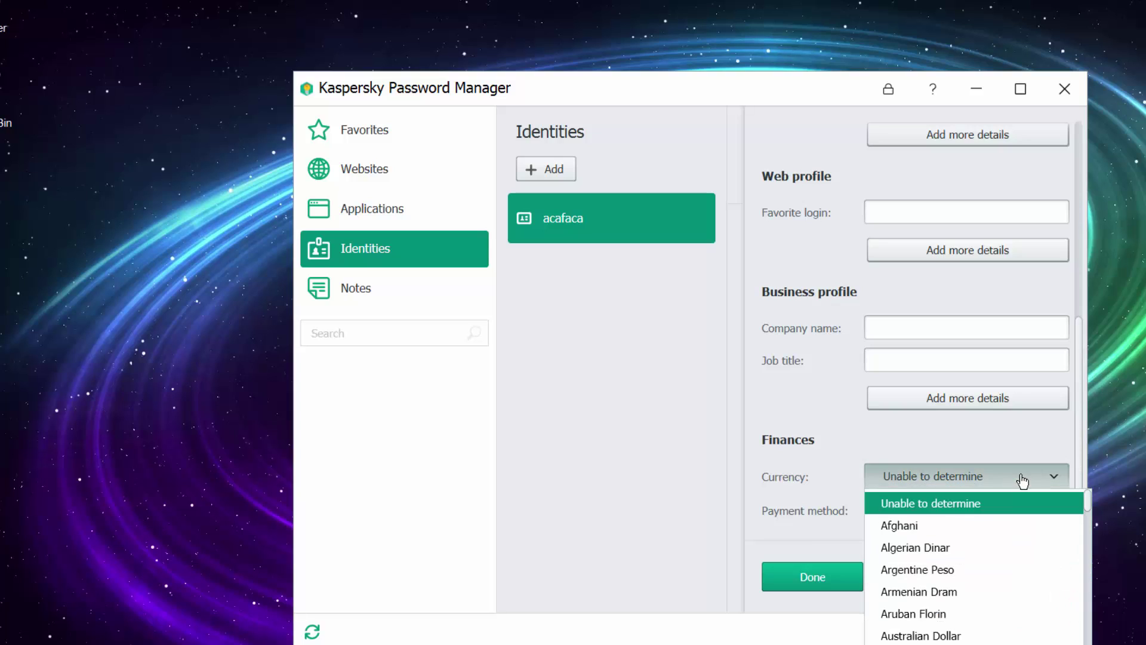
click(1022, 480)
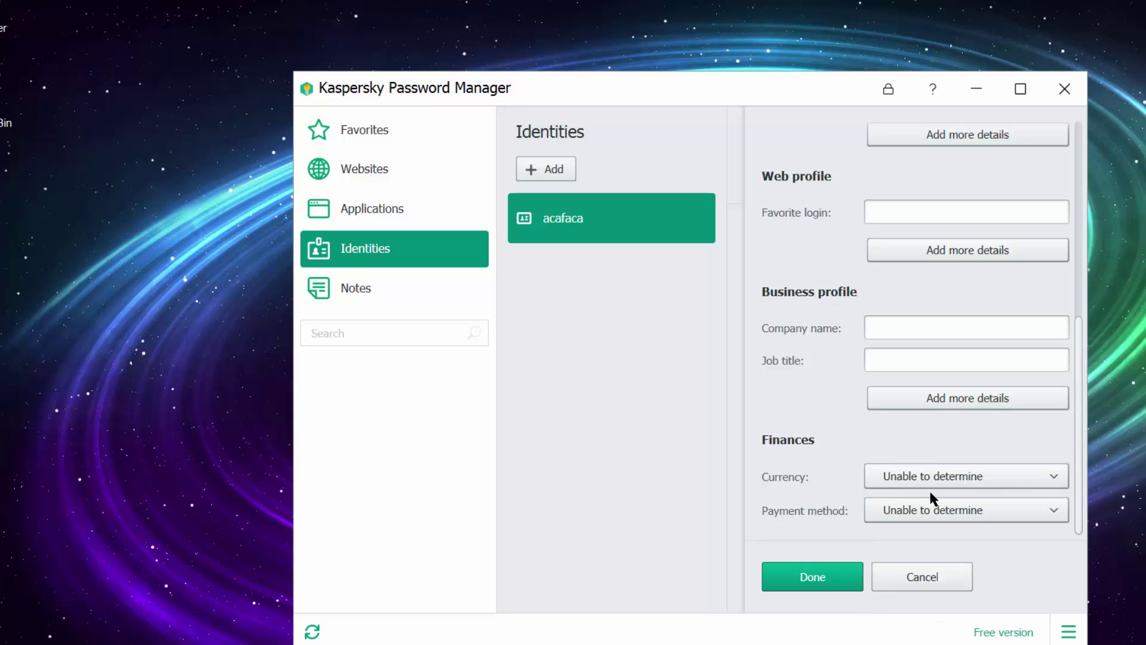
click(950, 512)
click(943, 560)
click(925, 577)
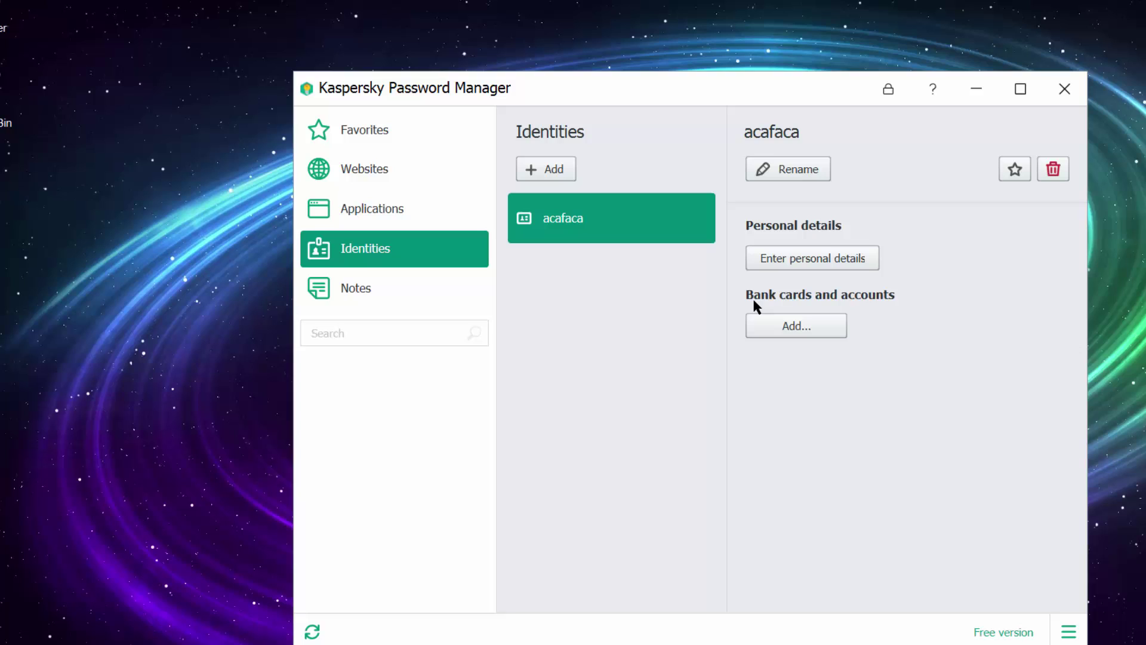
Step: Start a new Visa bank card for acafaca and reveal its extra card details fields
click(833, 326)
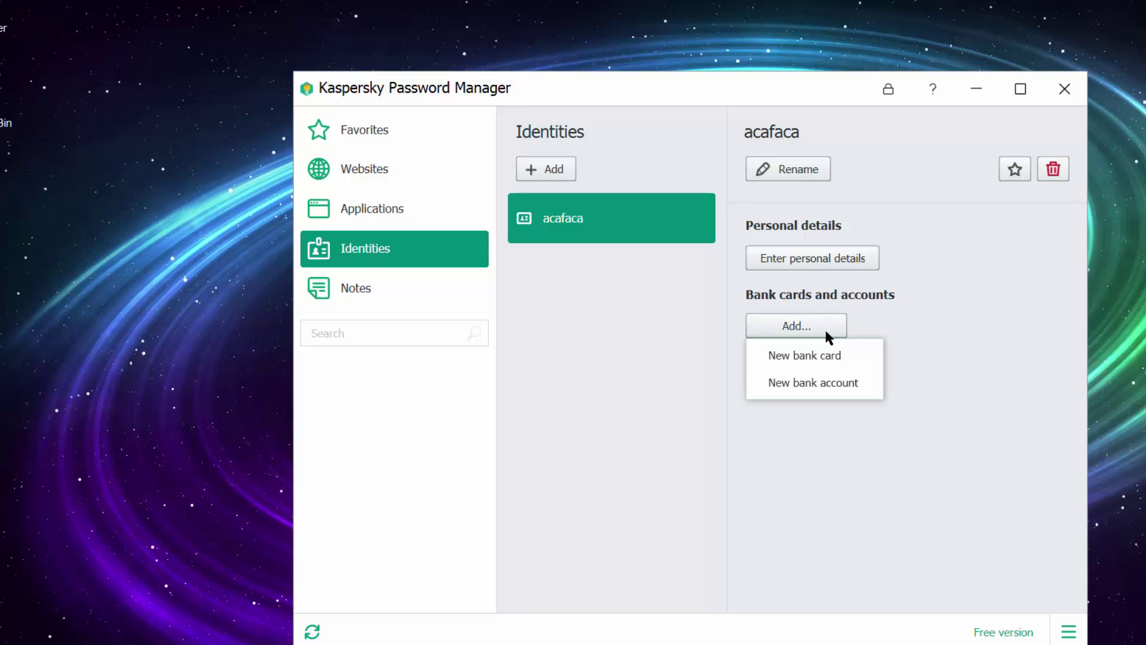
click(824, 357)
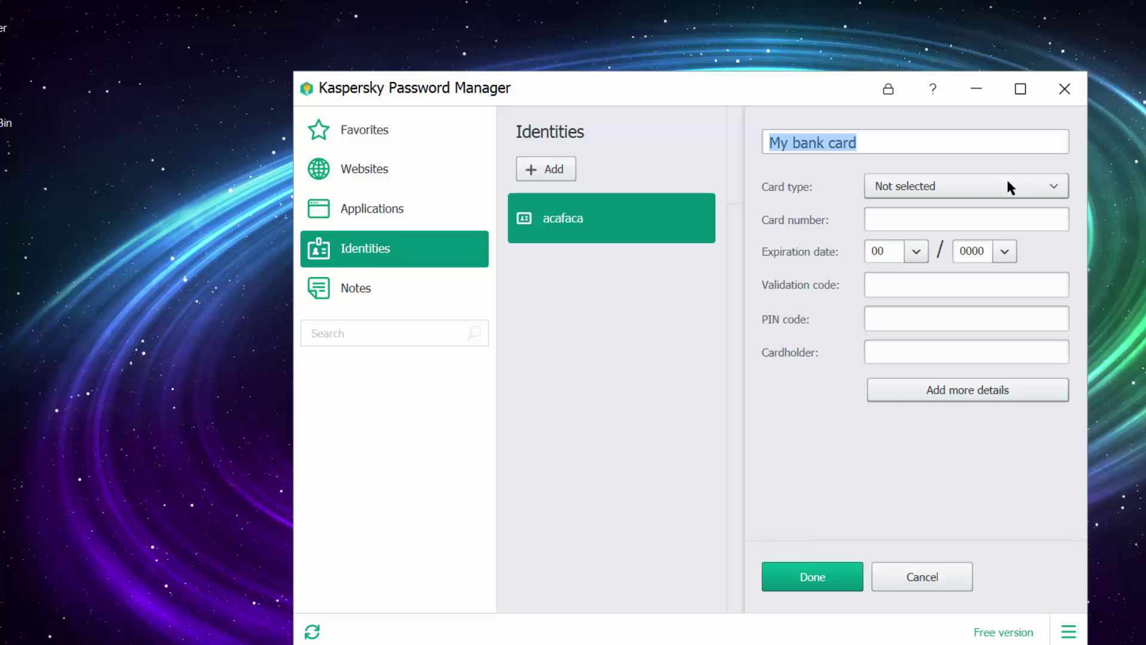
click(1063, 190)
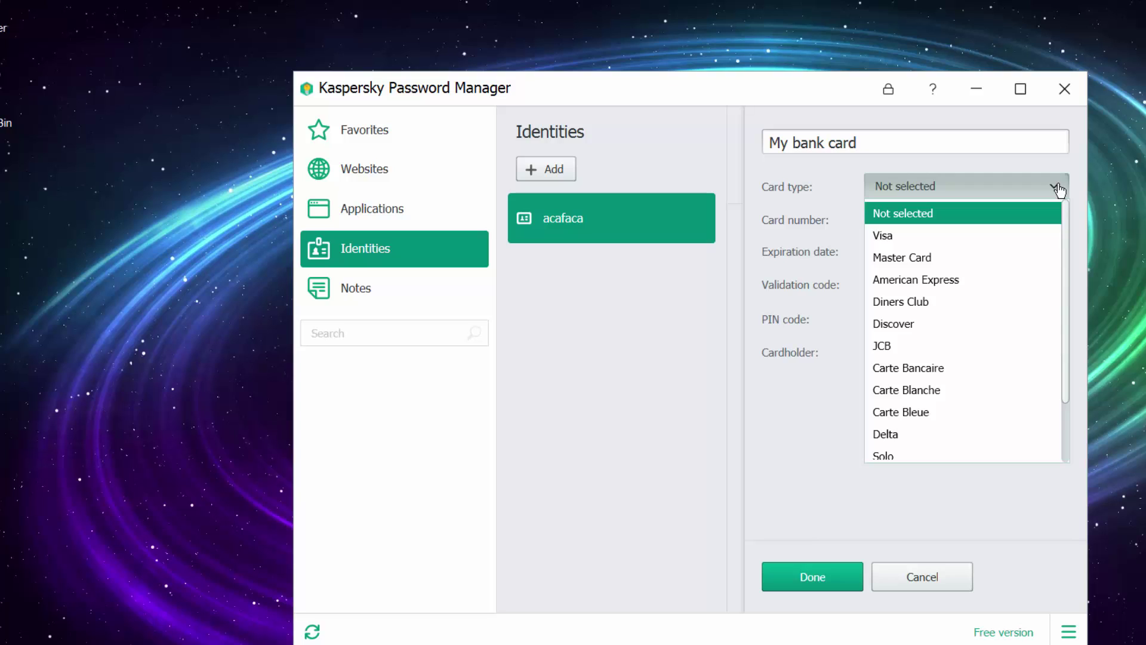
click(939, 238)
click(916, 250)
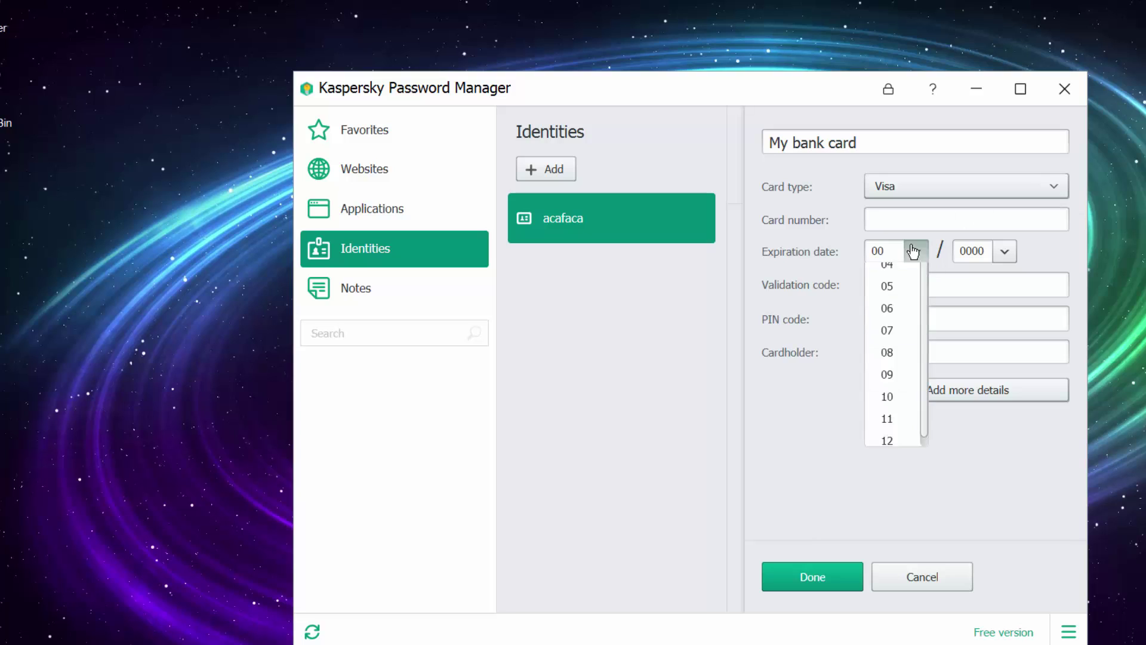
click(919, 251)
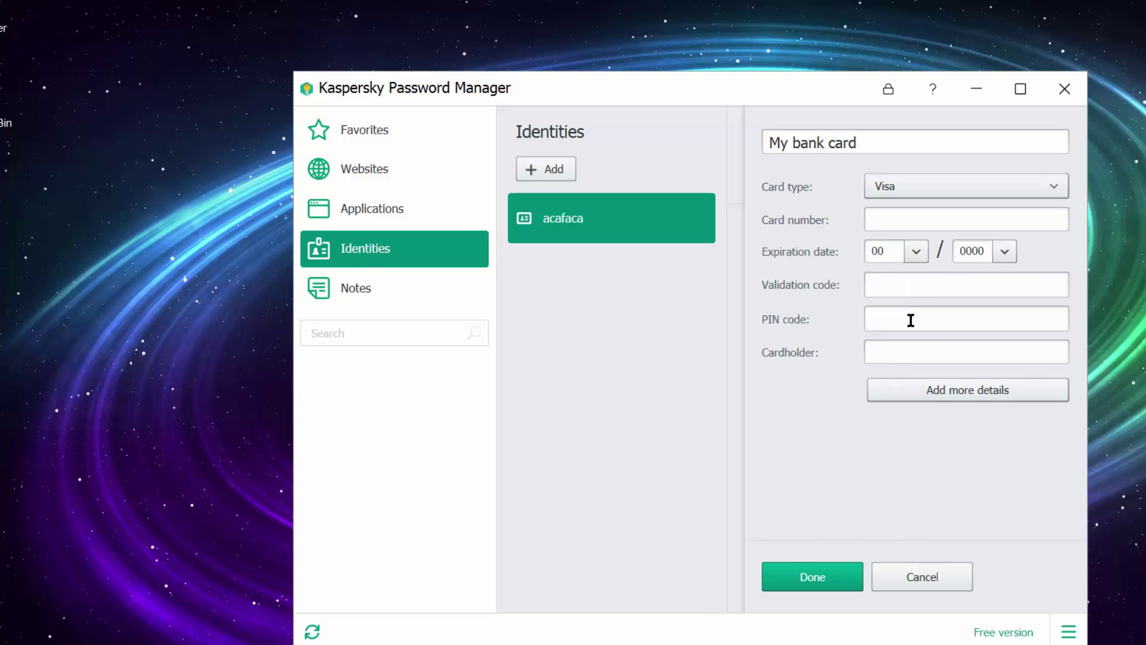
click(932, 320)
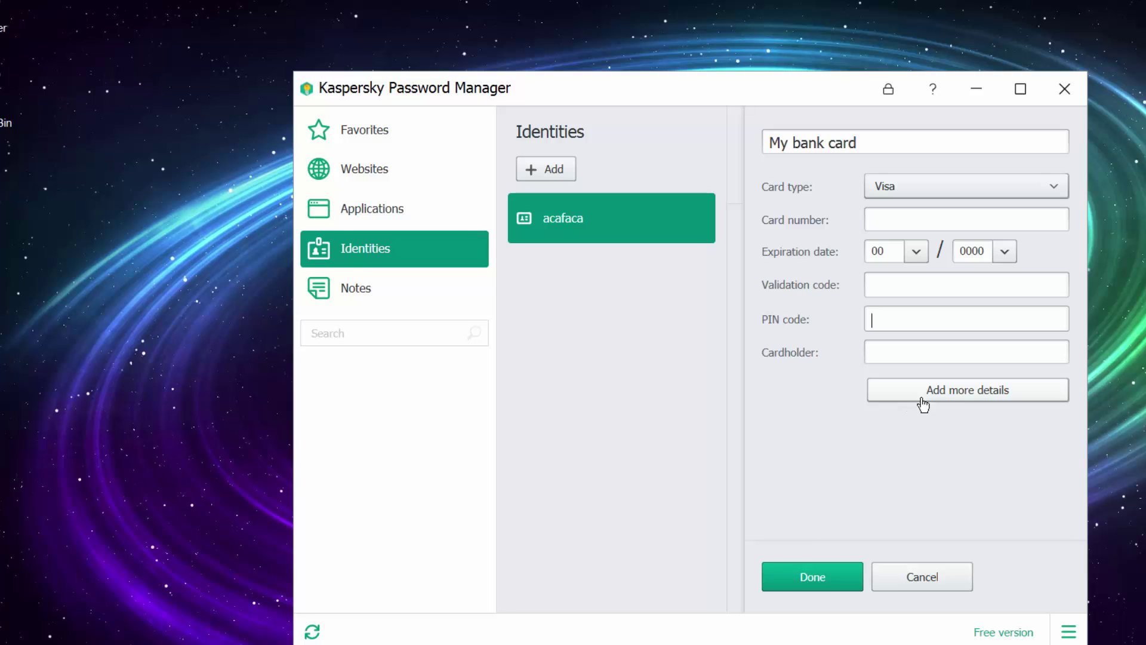
click(955, 393)
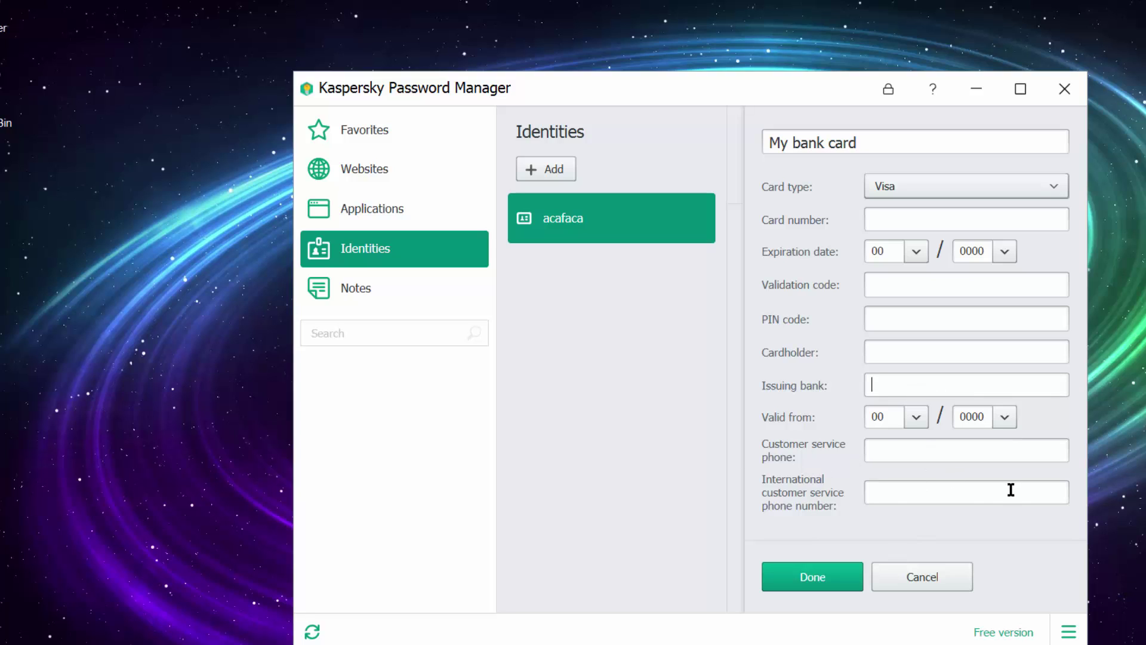
click(996, 450)
Step: Discard the unsaved bank card, start a blank new note, then discard it when switching to Favorites
click(375, 291)
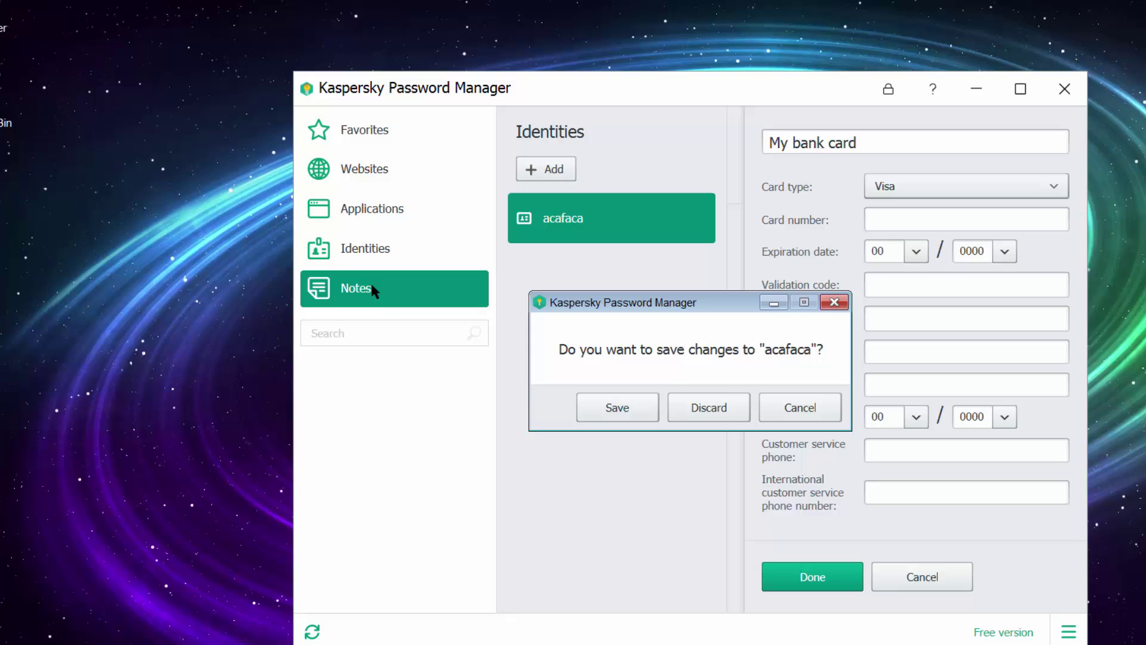
click(710, 415)
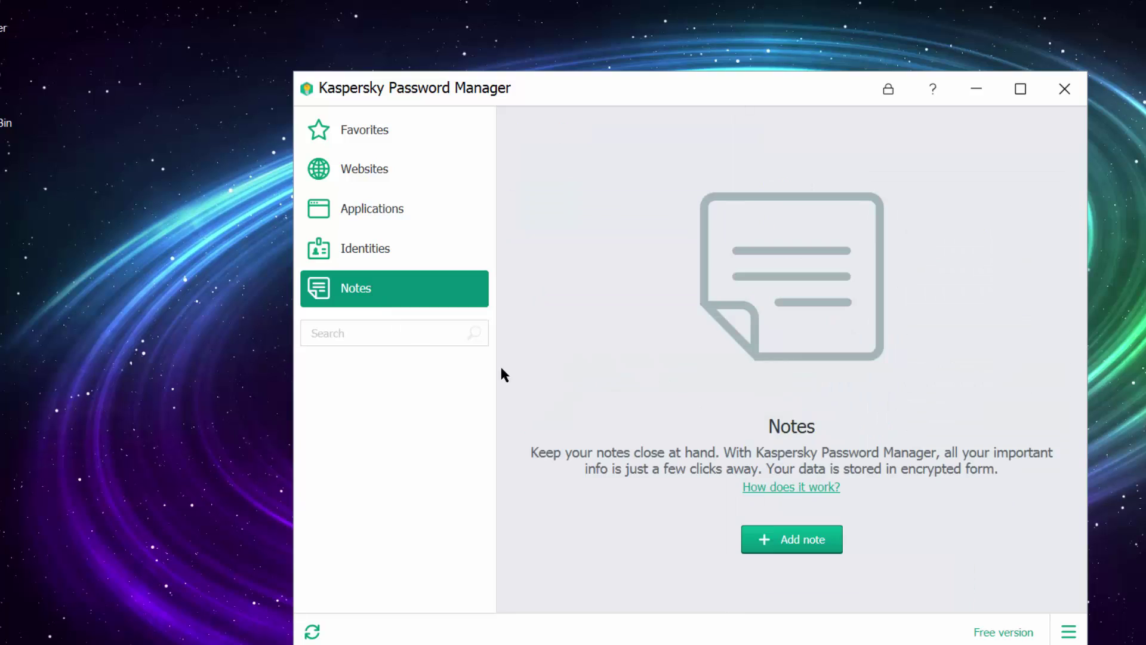
click(800, 548)
click(848, 130)
click(876, 231)
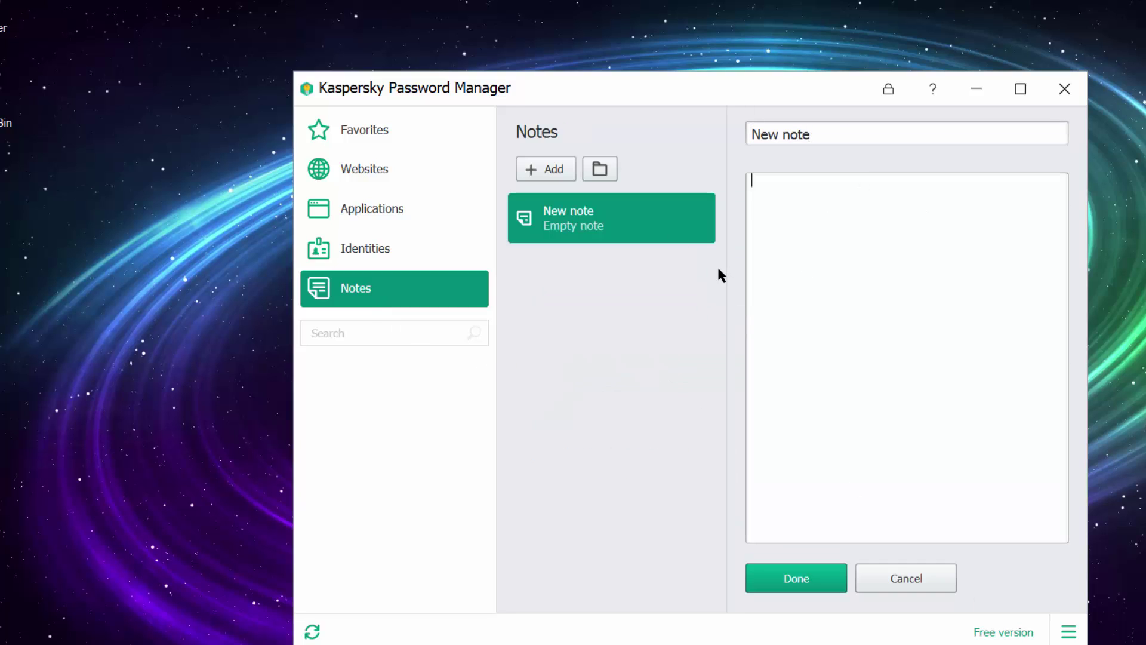
click(366, 129)
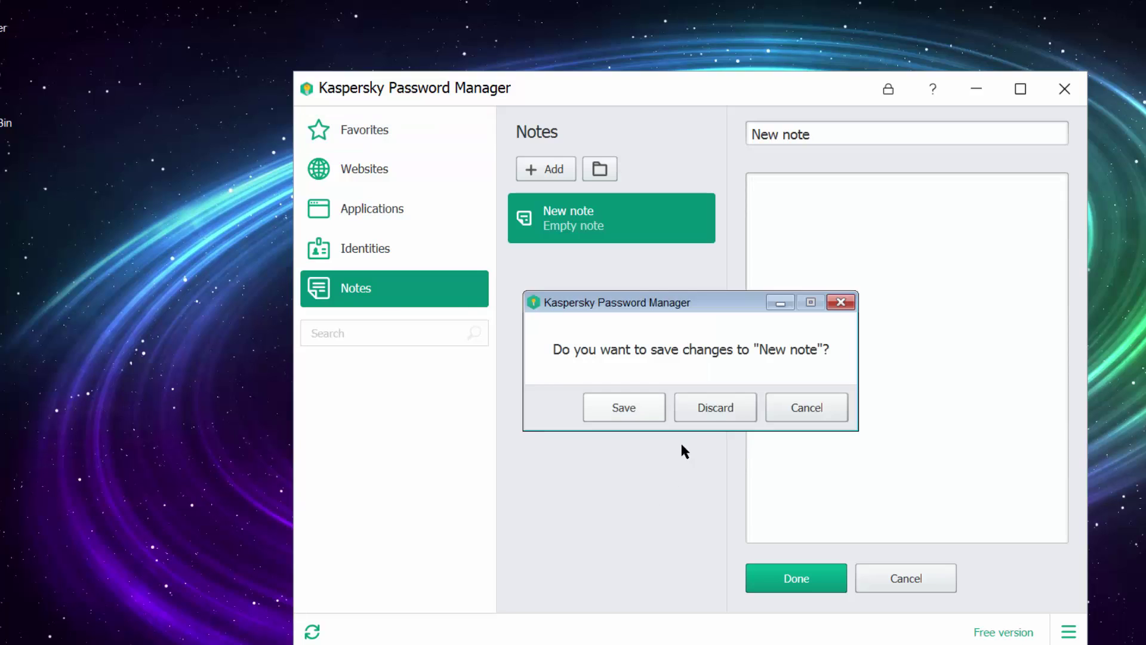
click(709, 411)
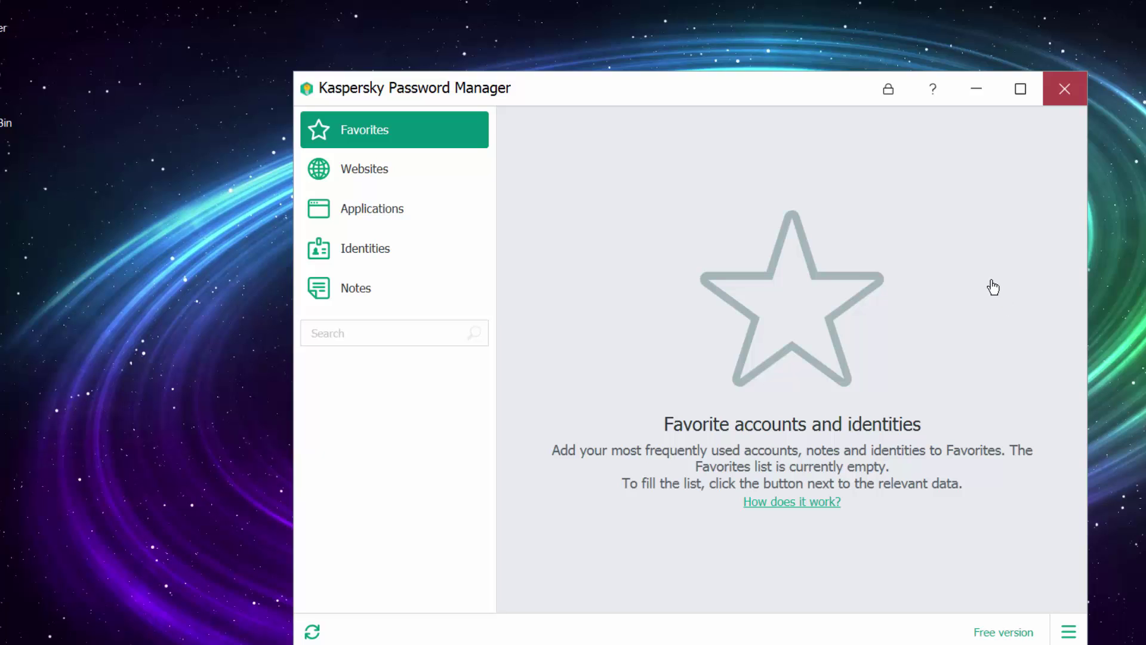
Step: Close the password manager window and refresh the desktop several times
click(1065, 89)
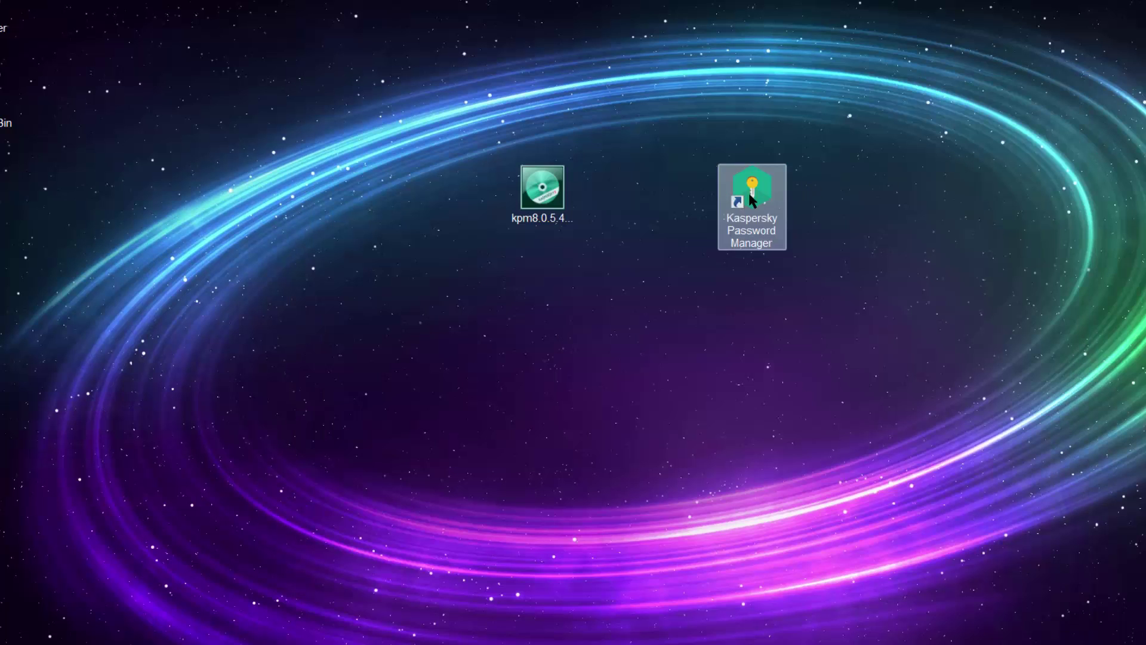
right_click(979, 278)
click(1034, 346)
right_click(979, 279)
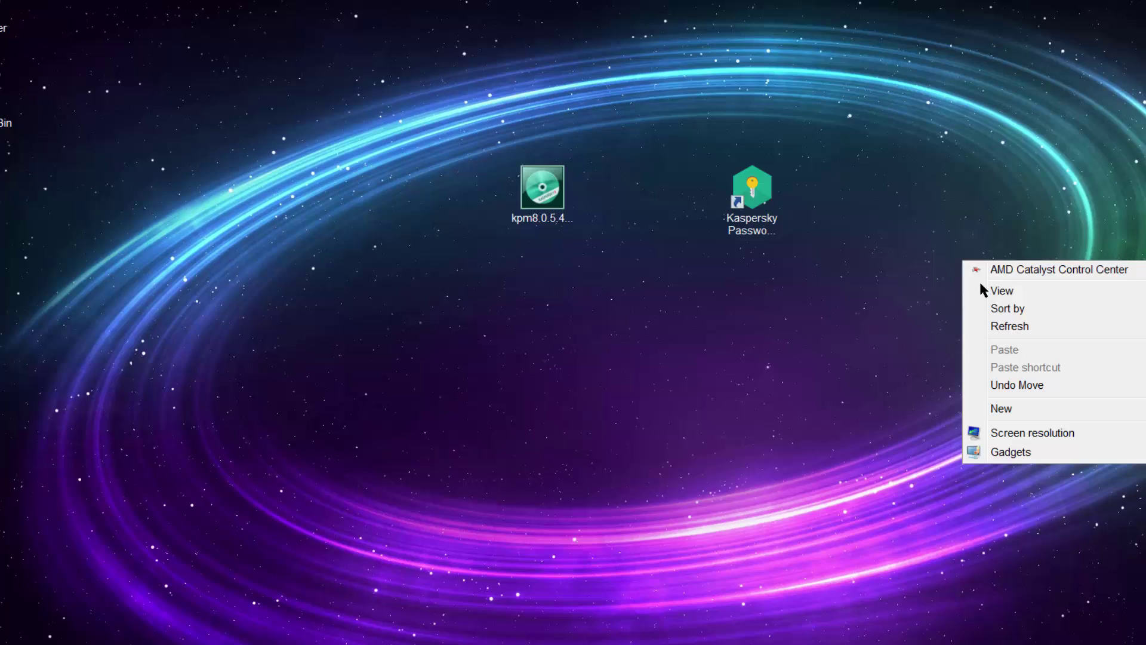
click(1015, 325)
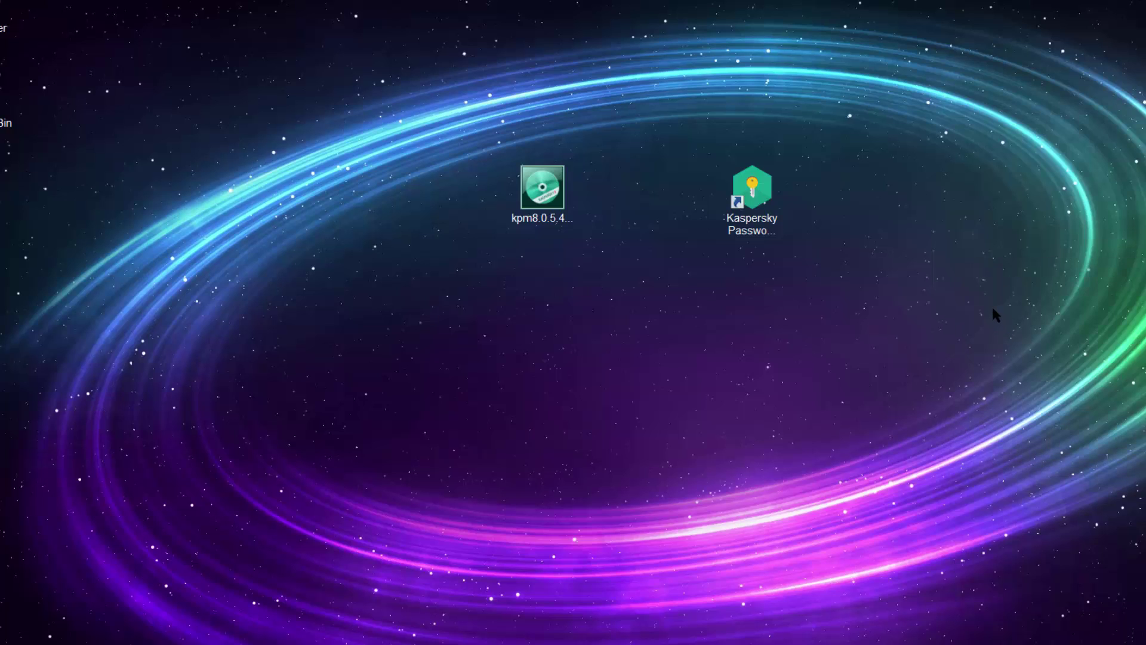
right_click(906, 311)
click(957, 377)
right_click(859, 256)
click(919, 312)
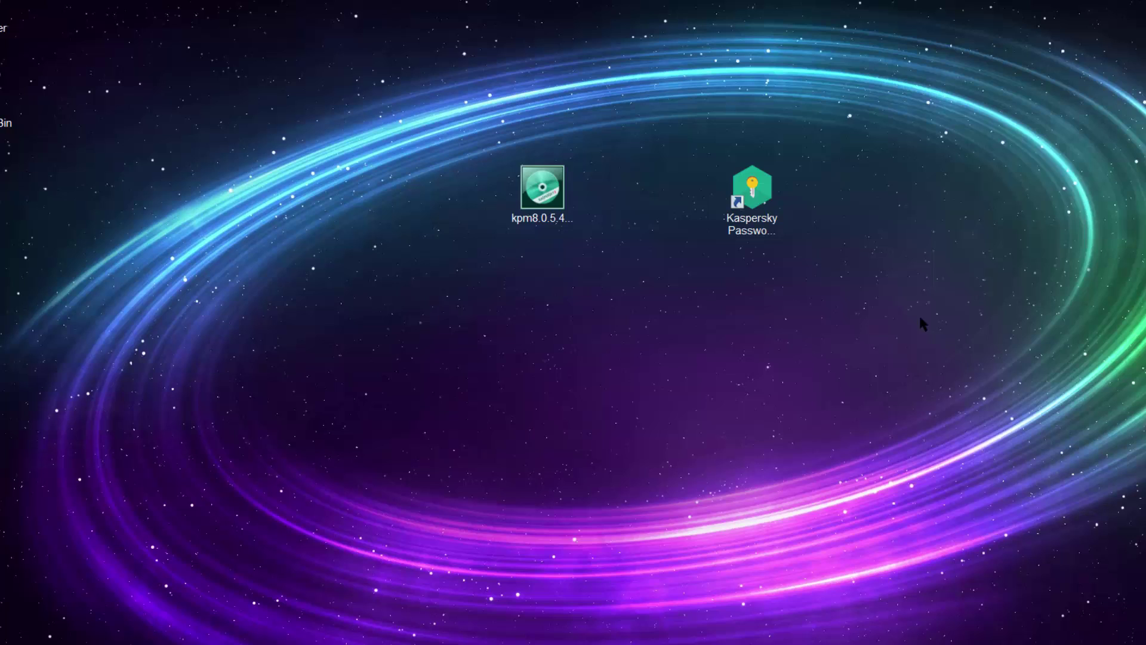
Step: Relaunch the manager, reveal the saved linkedin password under Websites, then mask it again
double_click(765, 194)
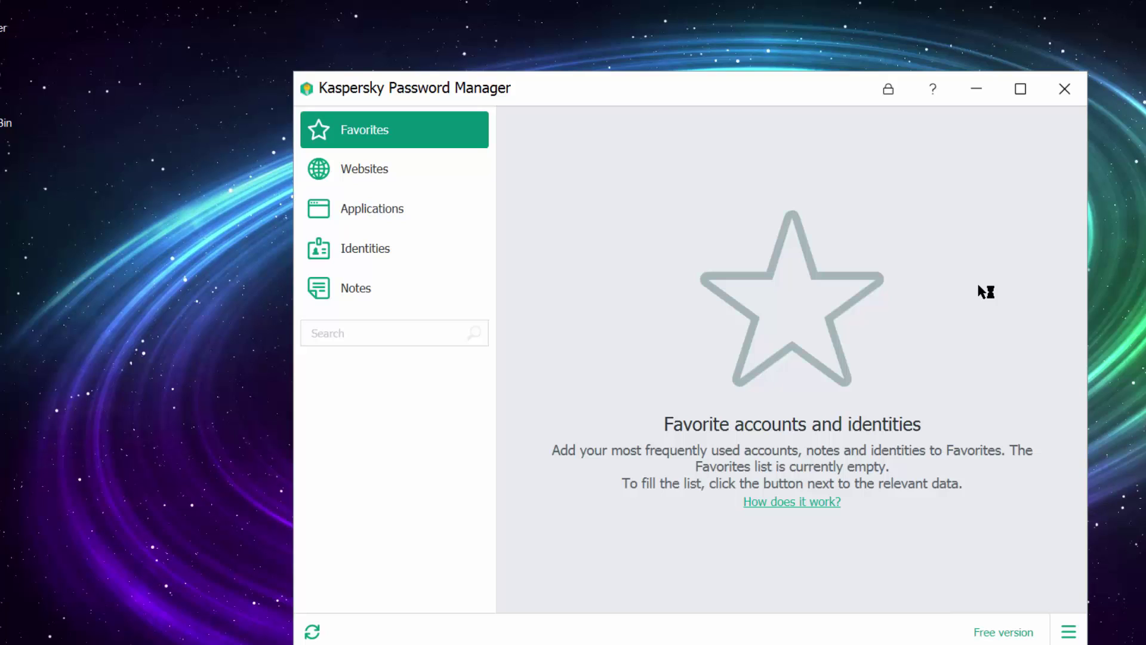
click(373, 177)
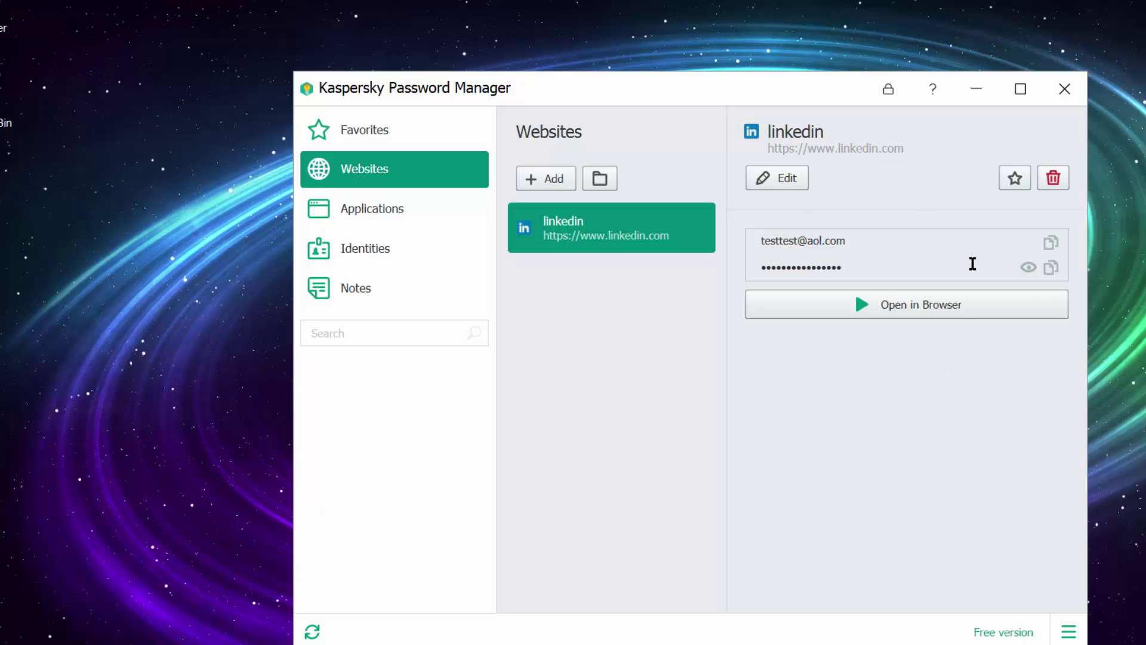
click(1028, 268)
drag(768, 264, 845, 264)
click(1028, 267)
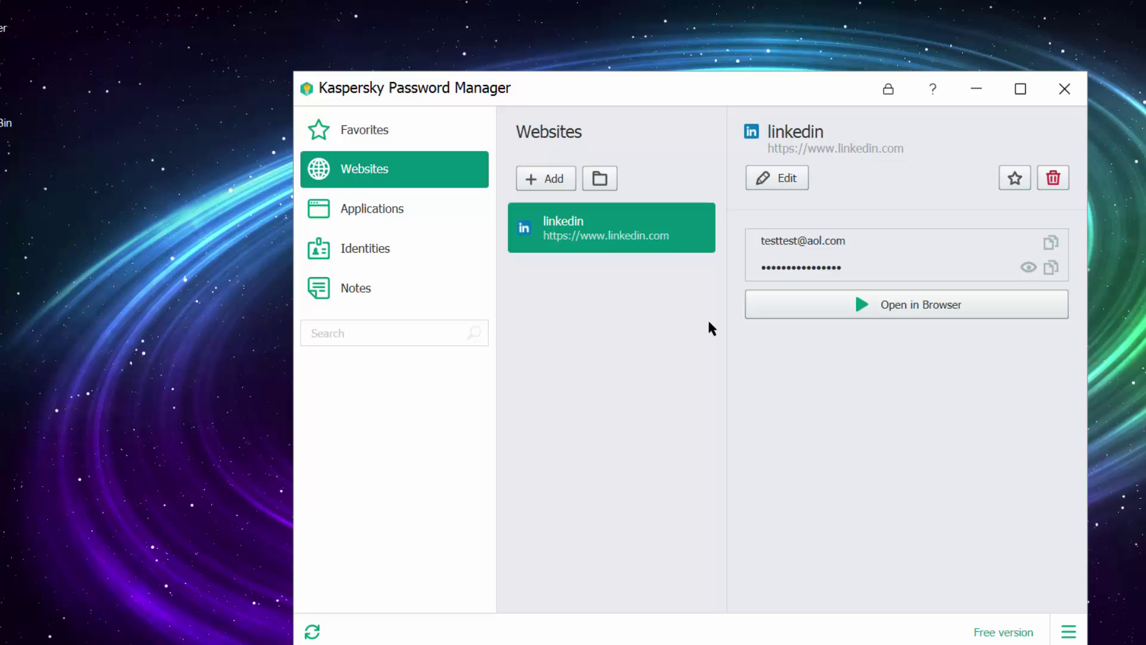